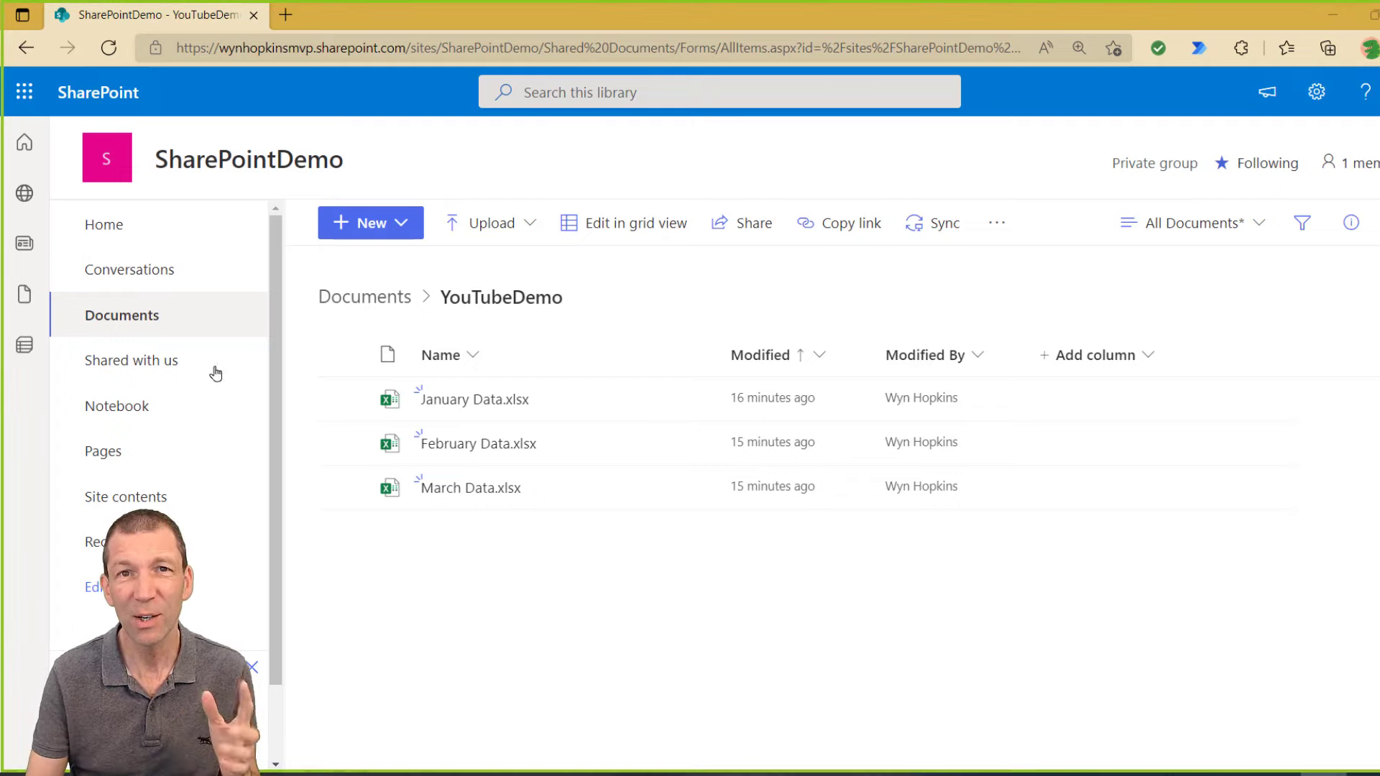
Step: Copy the SharePoint site address through SharePointDemo/ and switch to the blank Book1 workbook
mouse_move(488, 401)
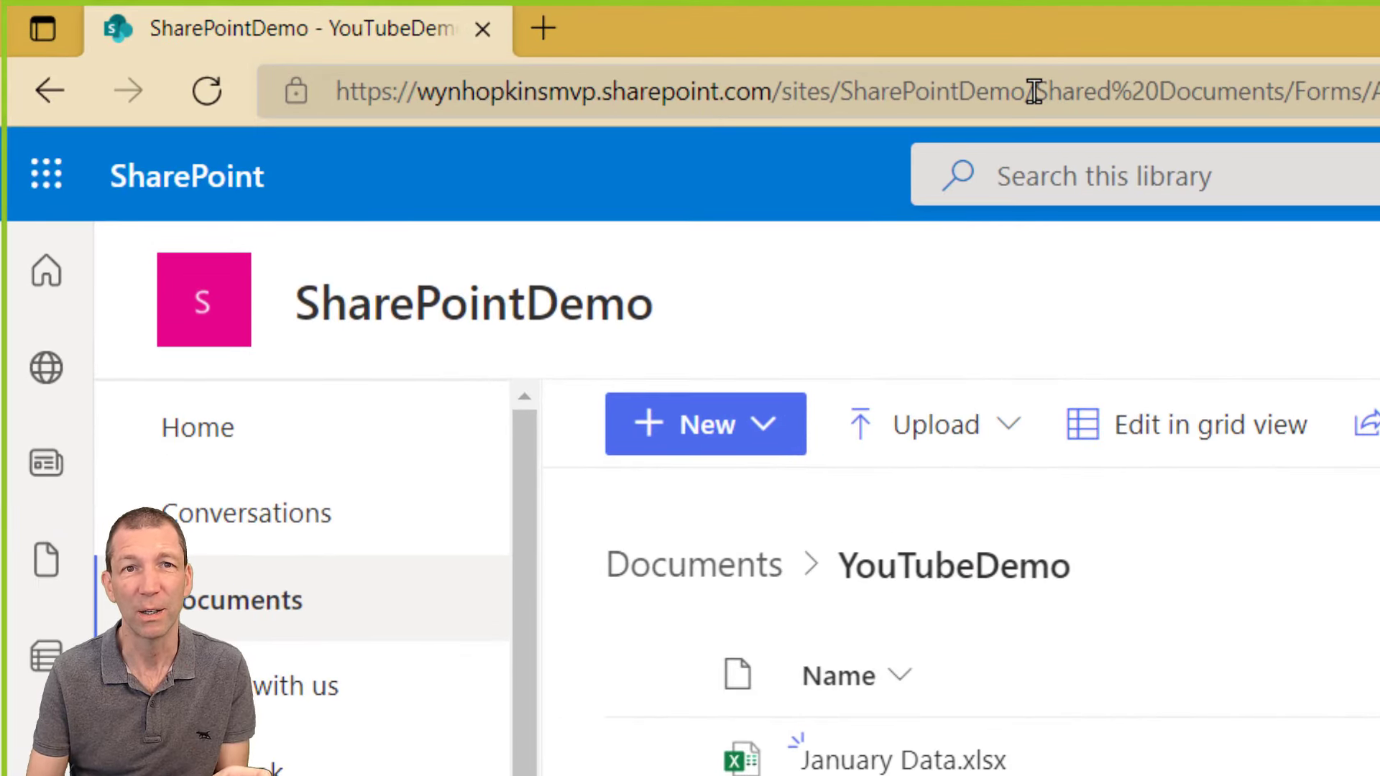
left_click_drag(1033, 91, 296, 91)
key("ctrl+c")
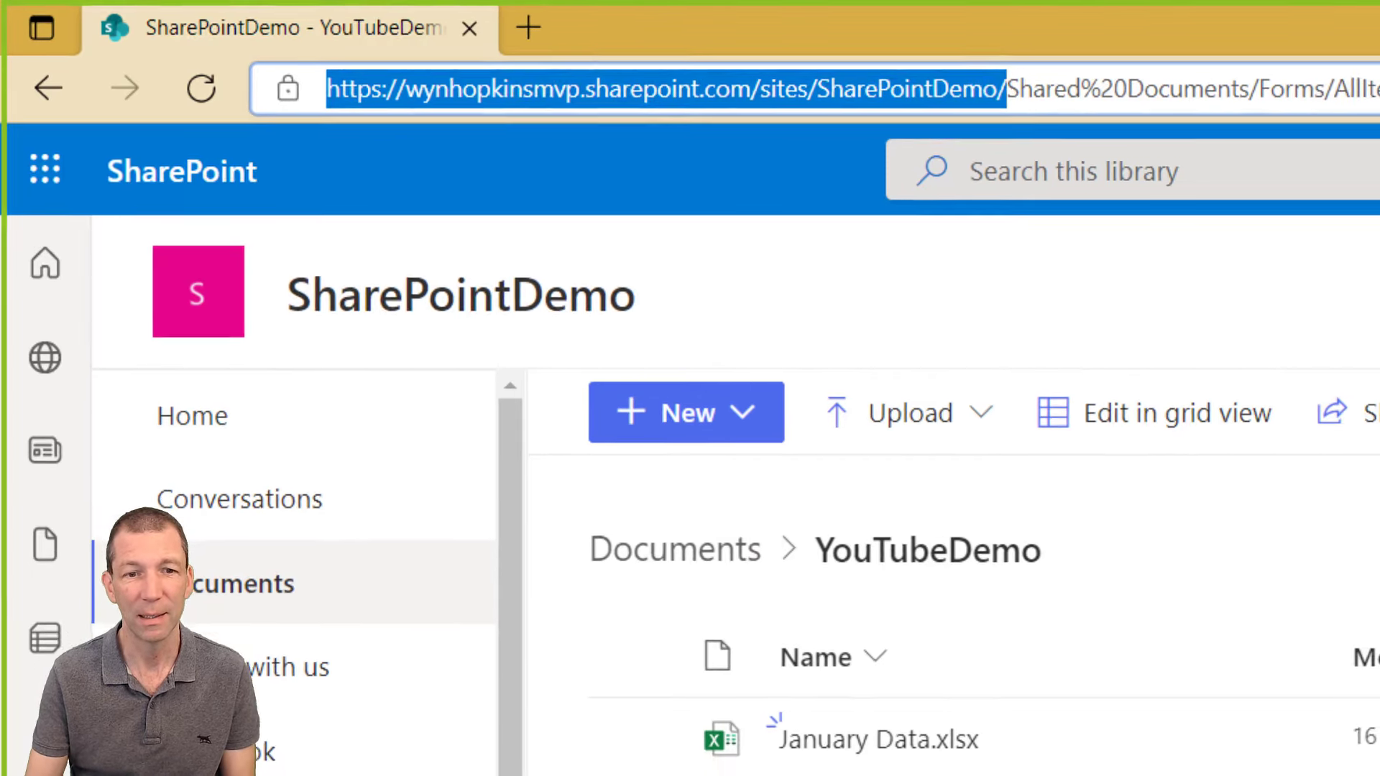
key("alt+Tab")
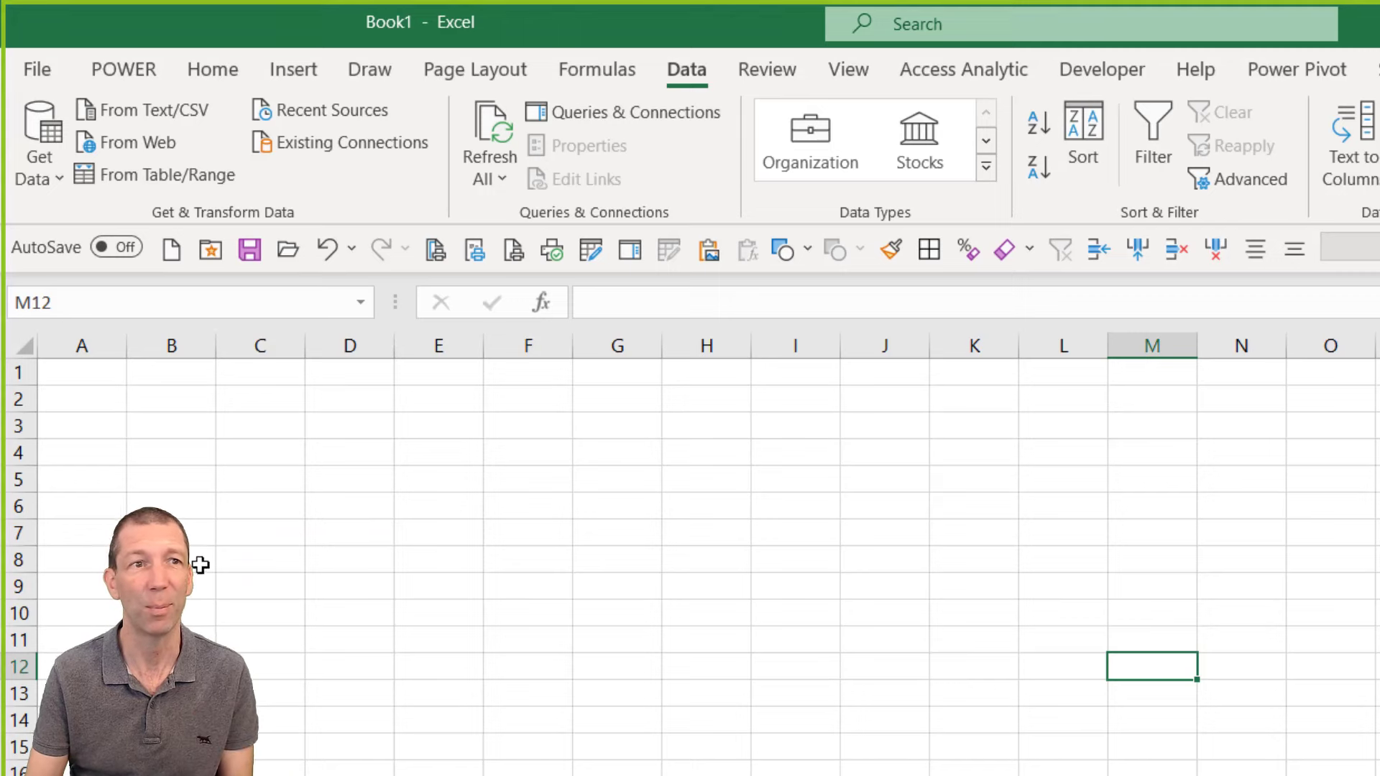
Step: Start a Get Data > From File > From SharePoint Folder import, bringing up the Site URL prompt
left_click(59, 177)
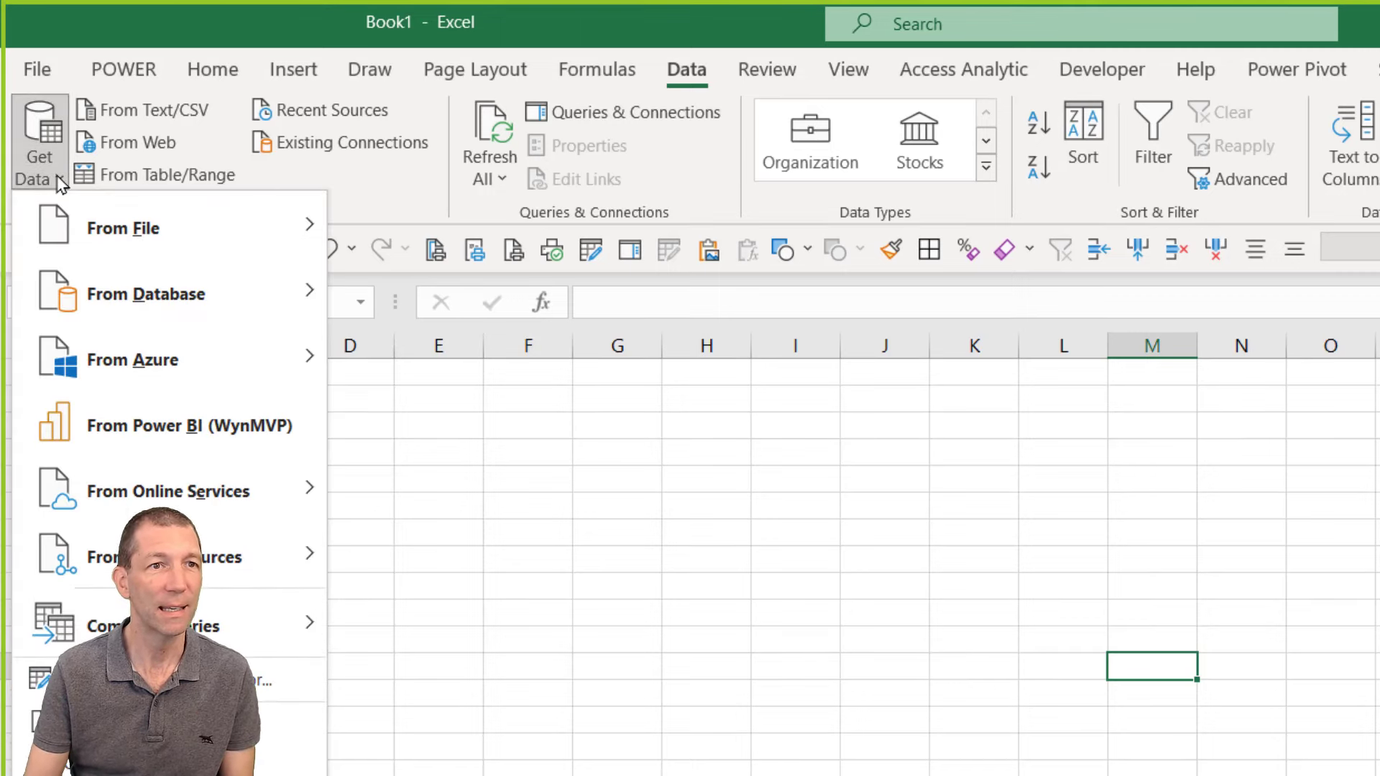
mouse_move(216, 240)
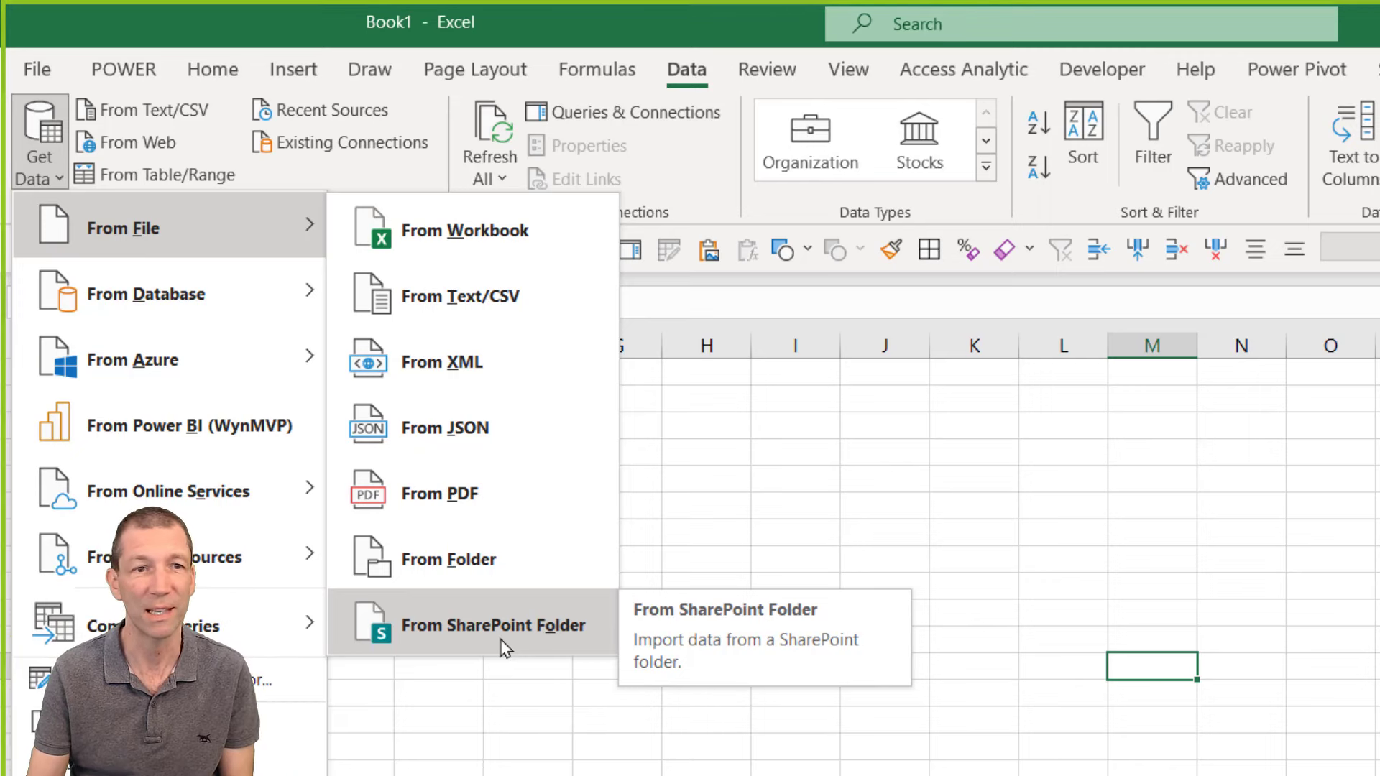
left_click(487, 623)
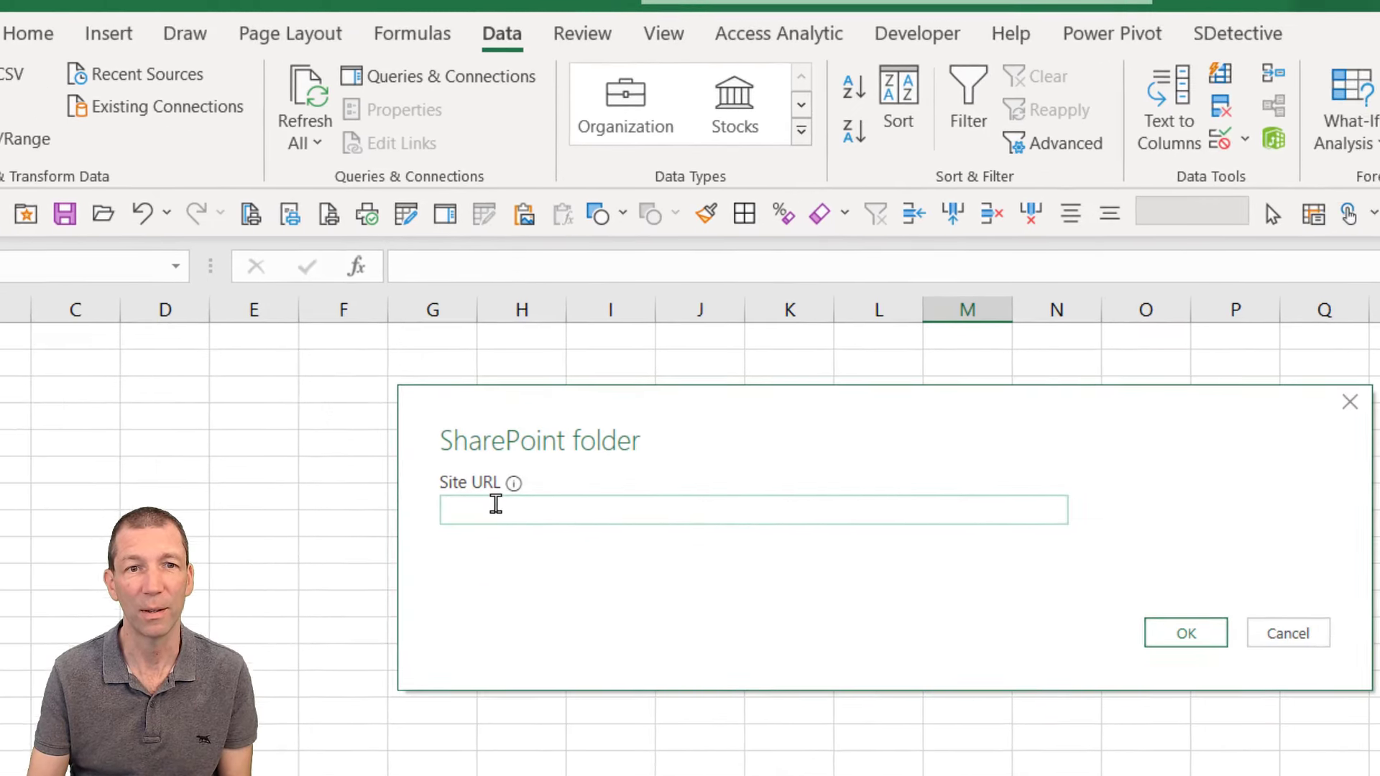
Step: Paste the copied SharePointDemo address into the Site URL box and submit it
mouse_move(700, 521)
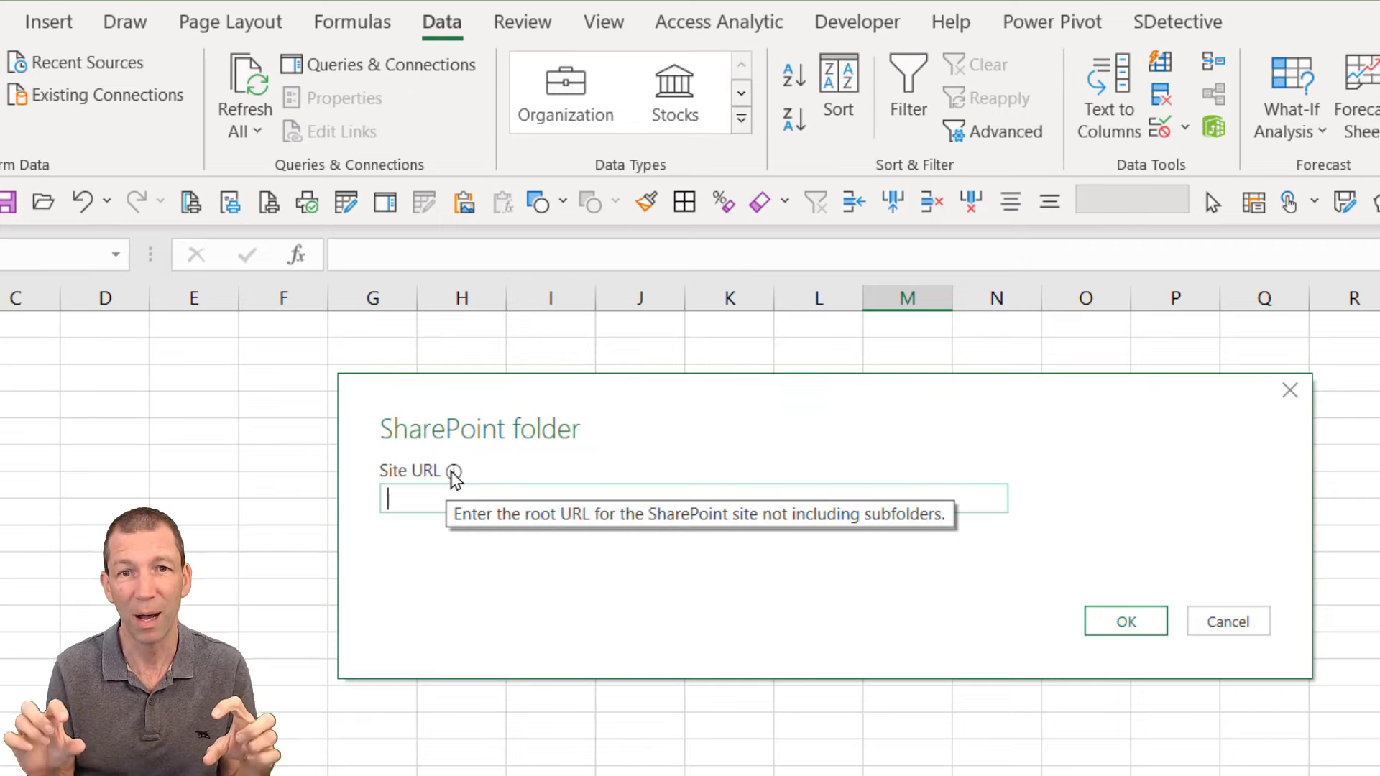
left_click(419, 501)
key("ctrl+v")
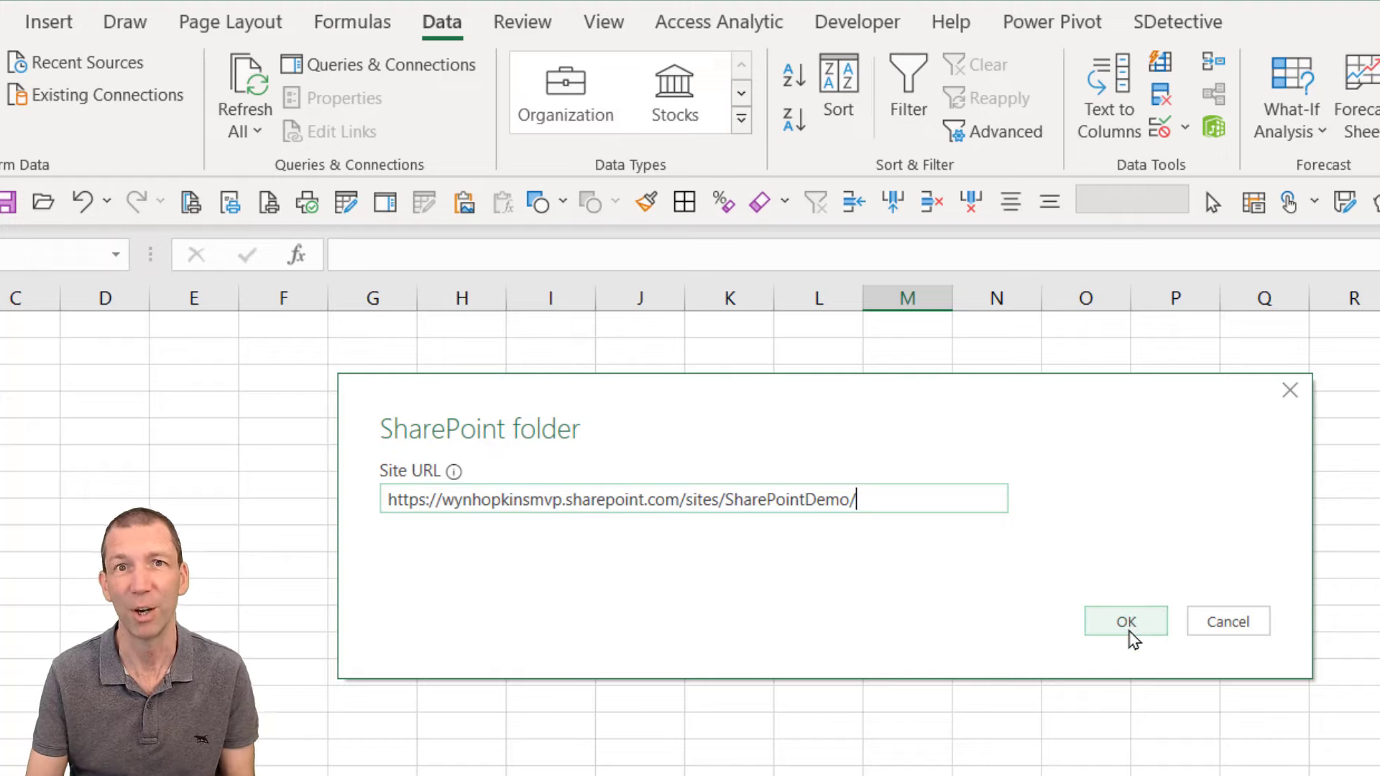
left_click(1130, 628)
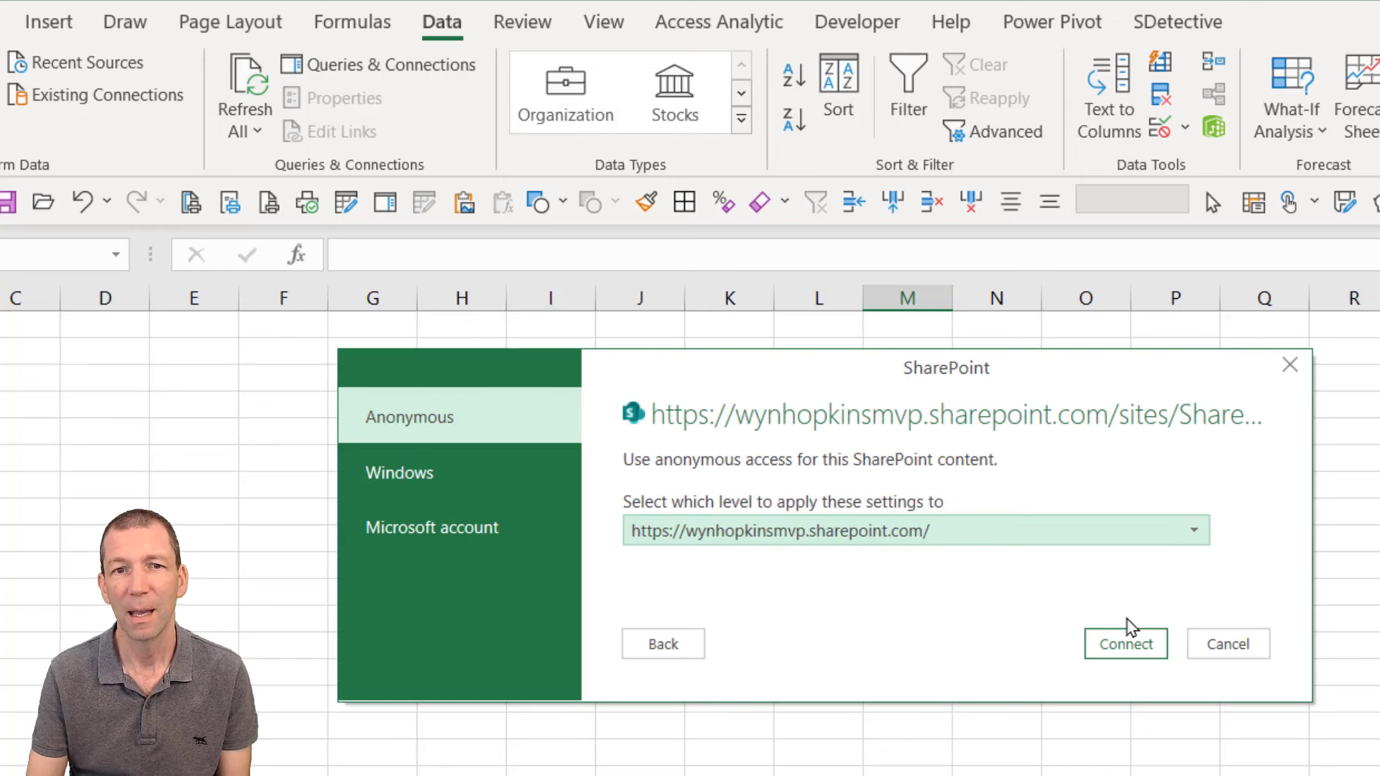
Step: Authenticate with a Microsoft account, sign in, and connect to the SharePointDemo site
left_click(435, 536)
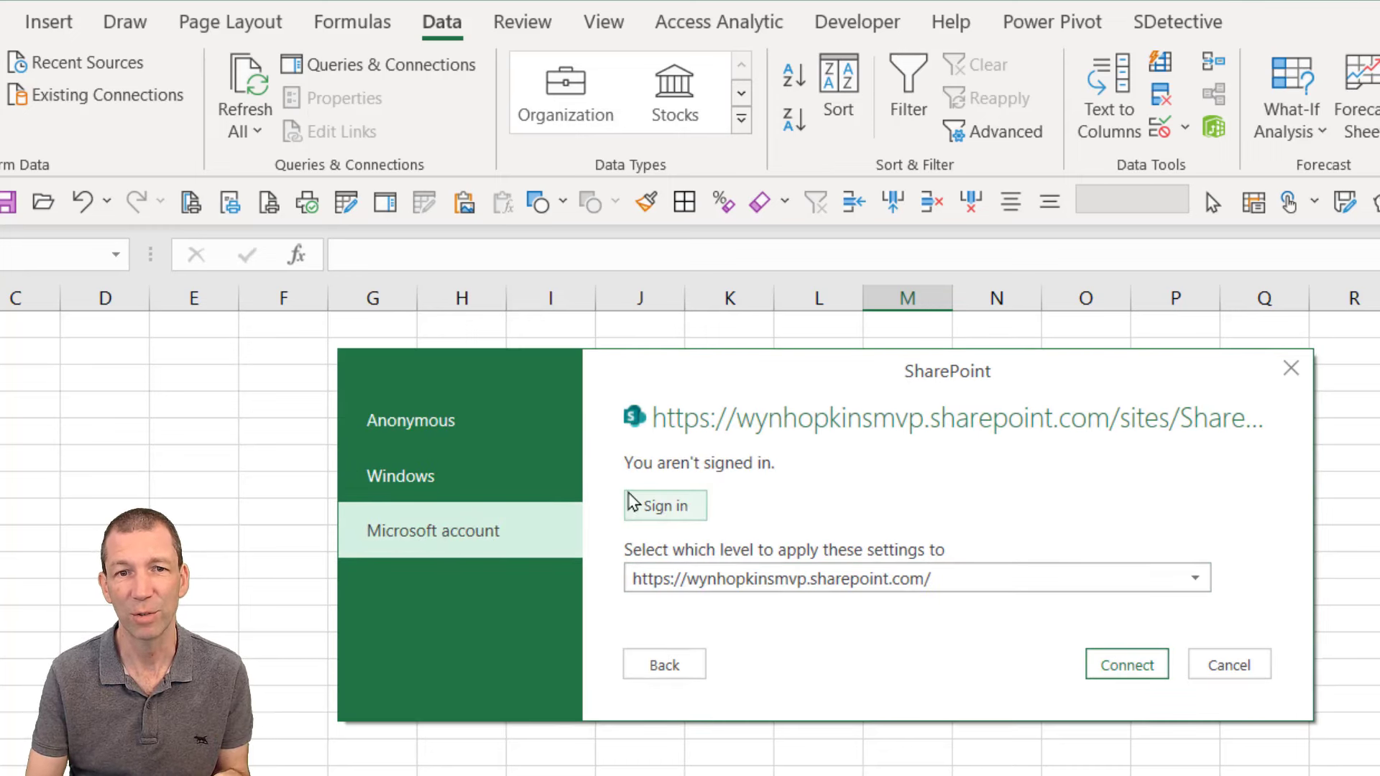
left_click(679, 515)
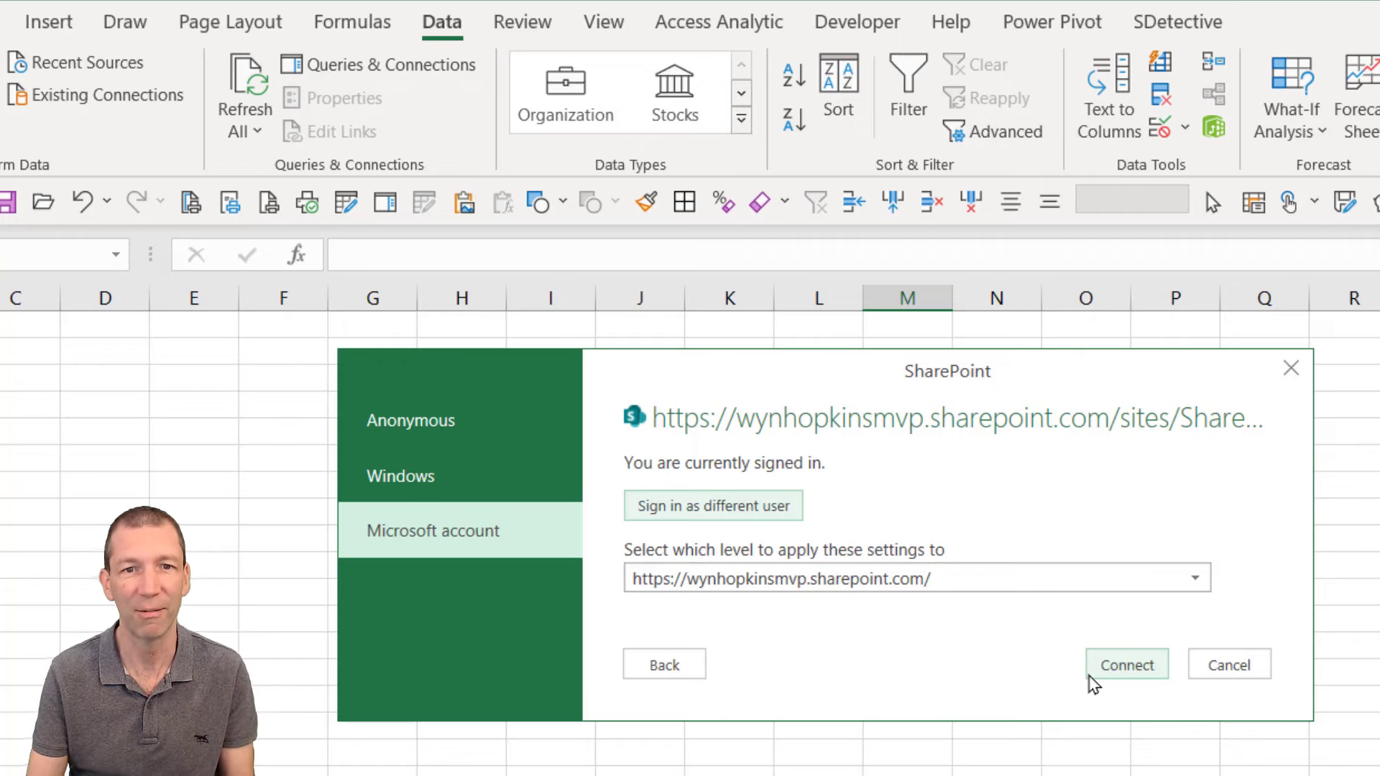
left_click(1126, 668)
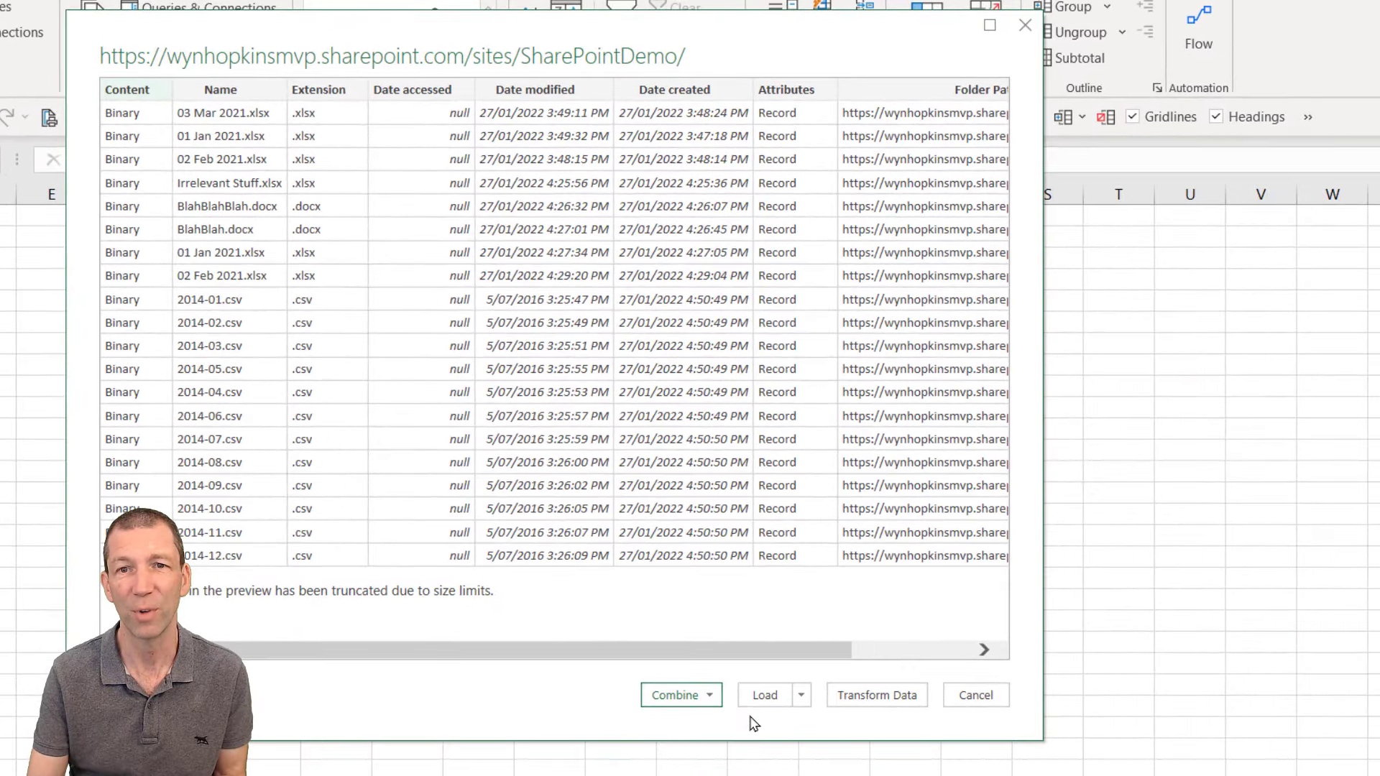
Step: Review the Combine options for the previewed xlsx, docx and csv files, choosing none
left_click(710, 696)
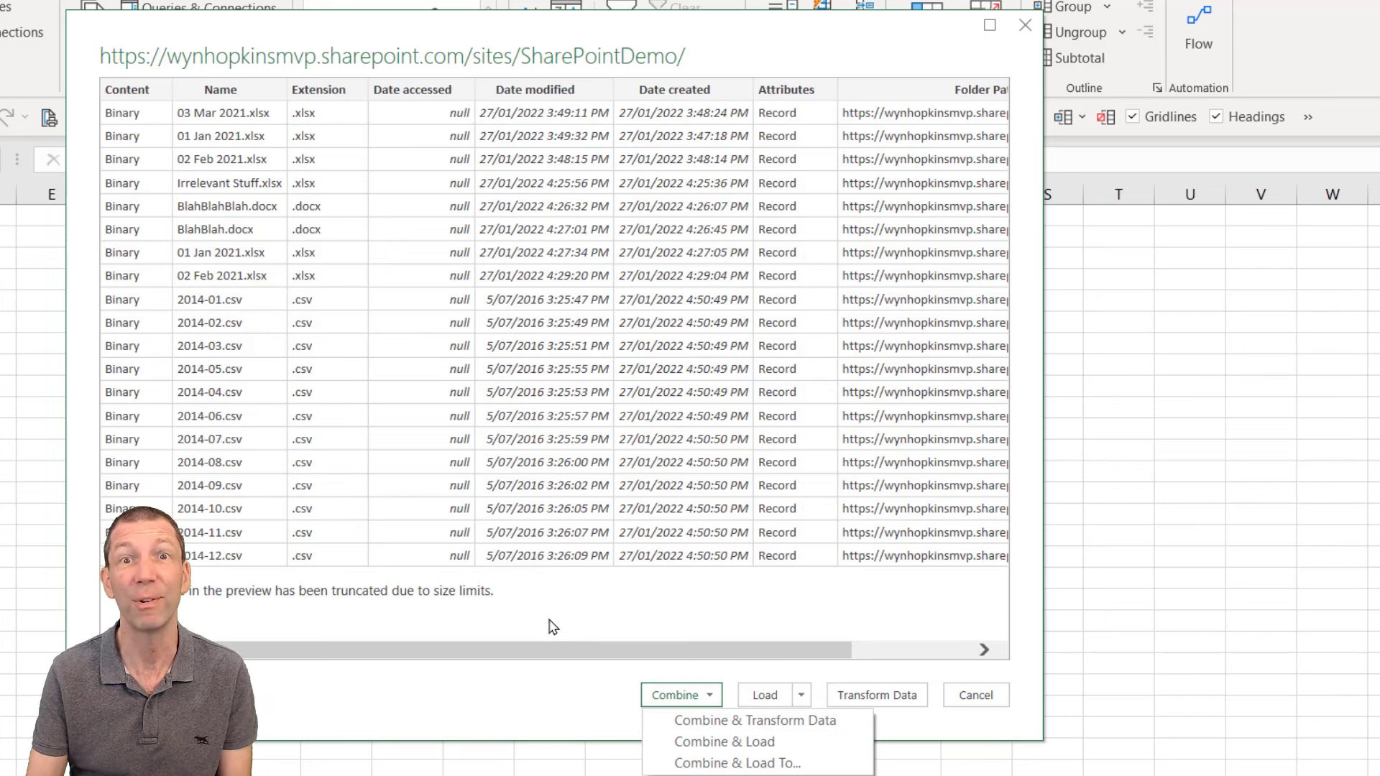
left_click(902, 735)
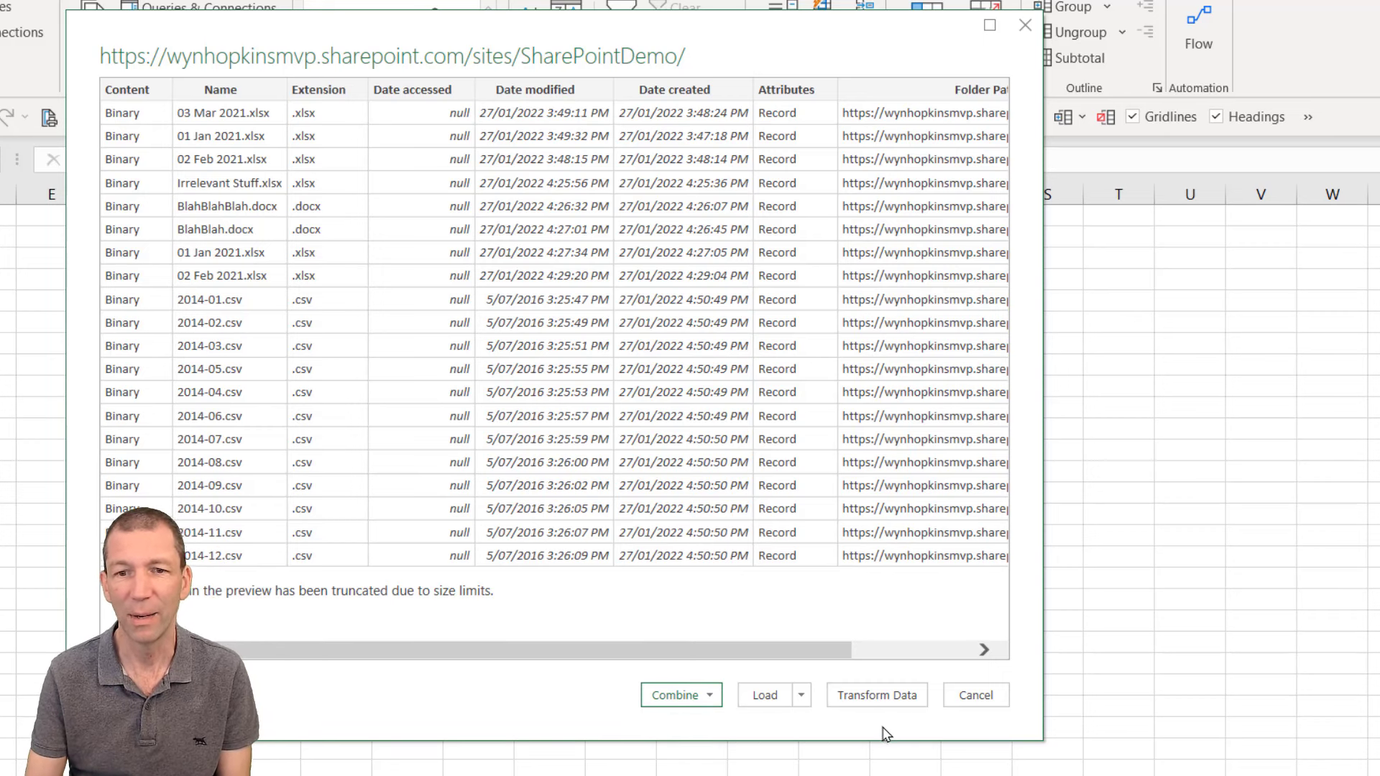
Step: Load the file list into Power Query Editor and check the Folder Path filter without applying it
left_click(865, 697)
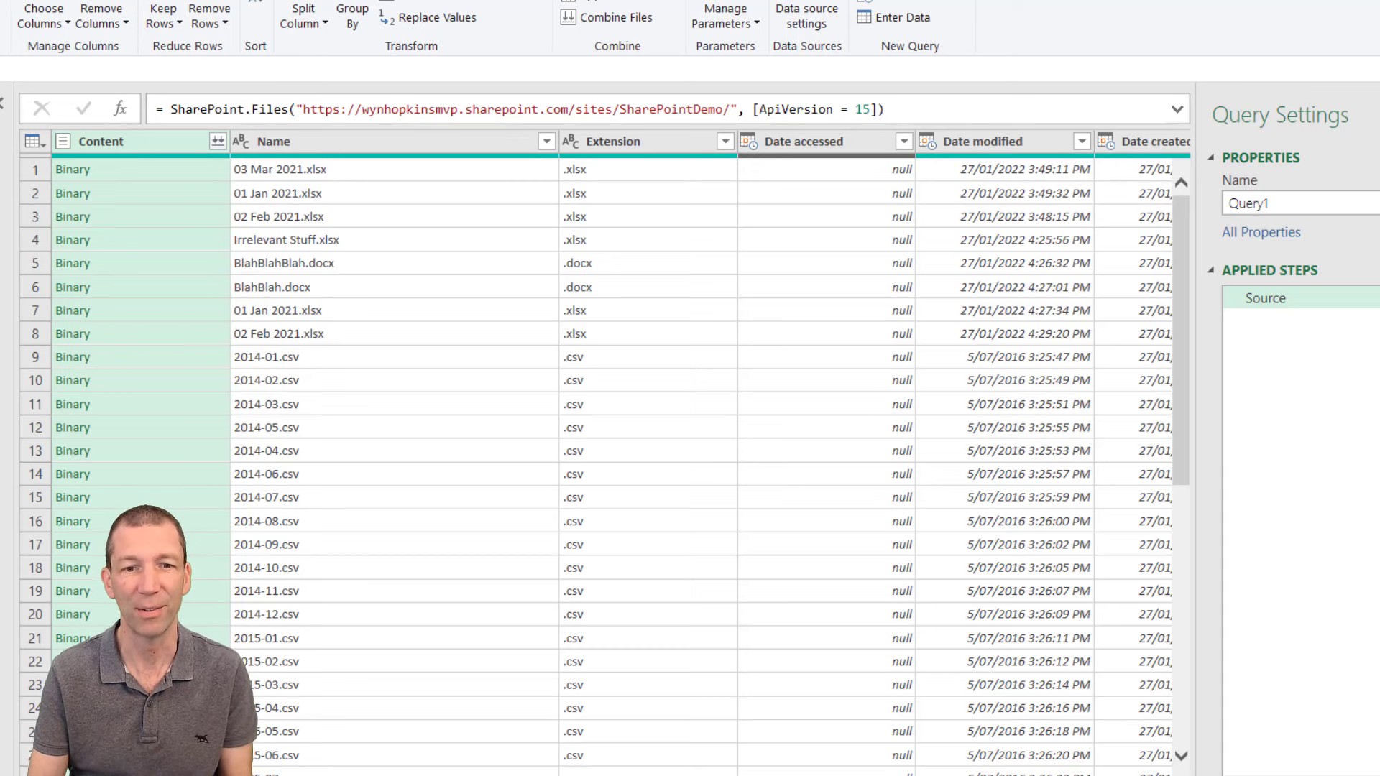
scroll(604, 453, "right", 10)
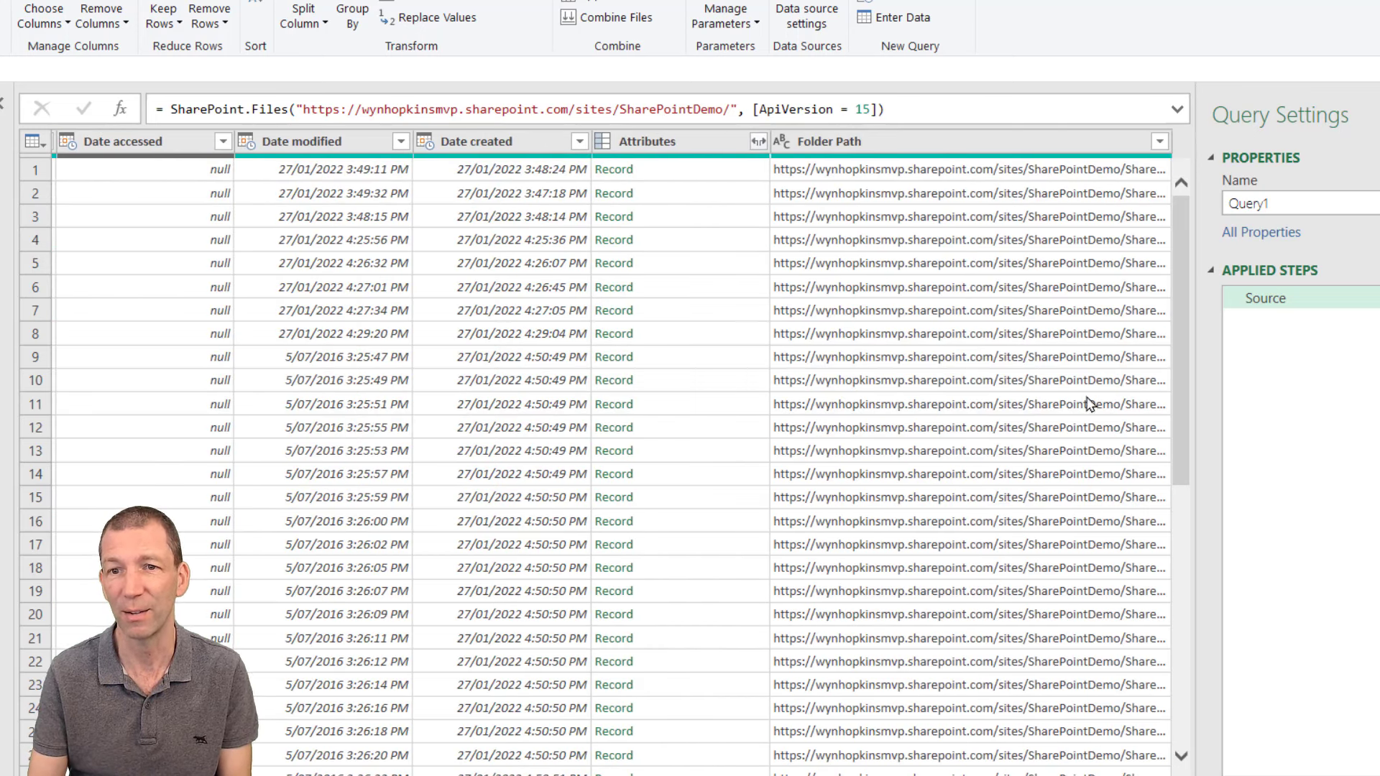
left_click(1159, 143)
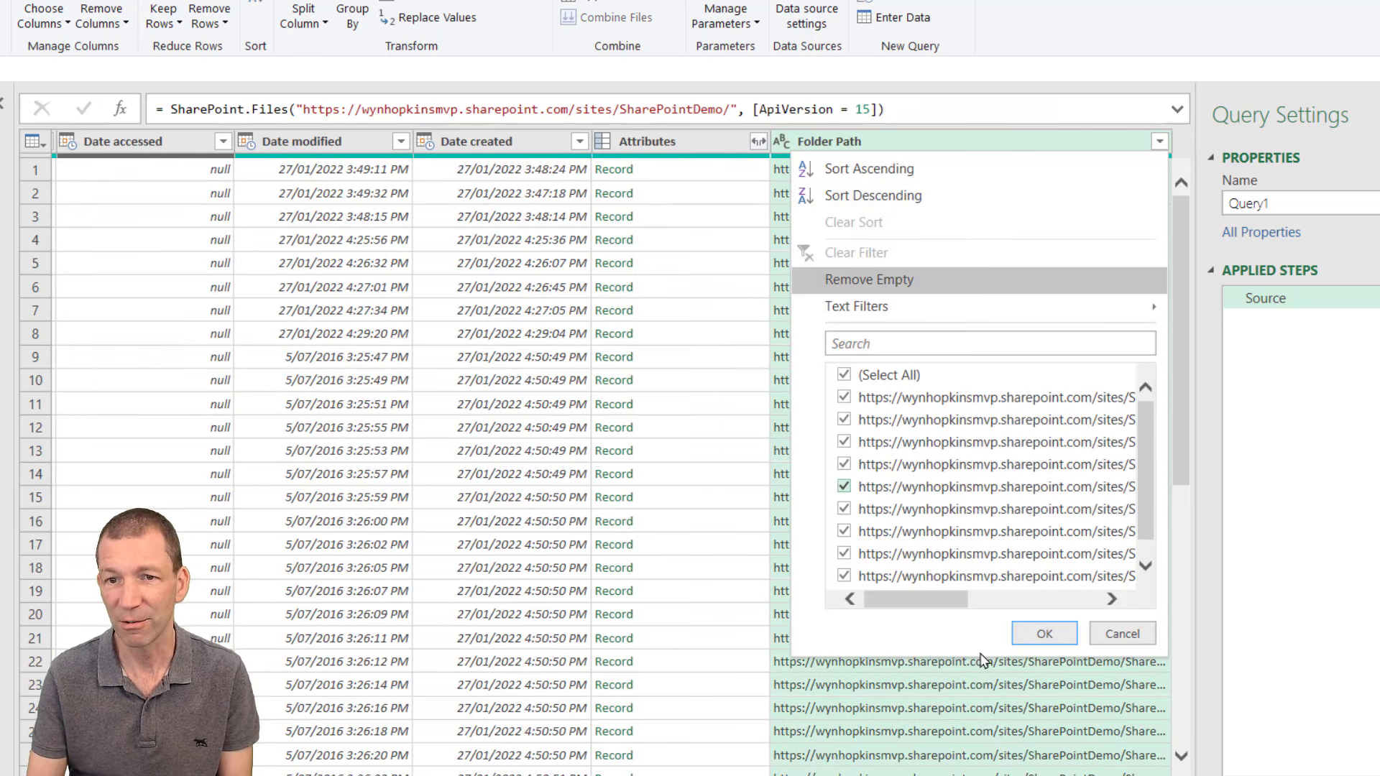
left_click(1103, 630)
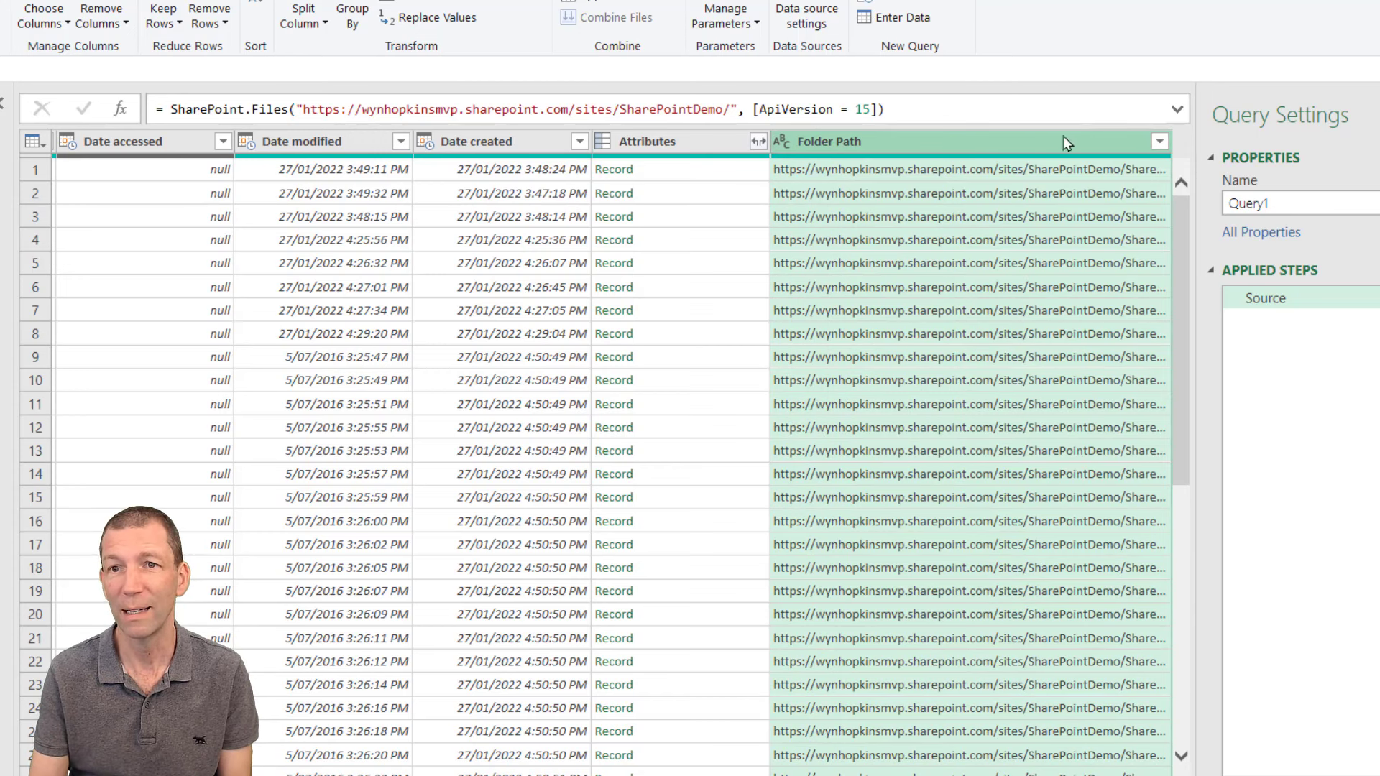
Step: Move Folder Path to the beginning and widen it, then delete the Reordered Columns step
right_click(938, 142)
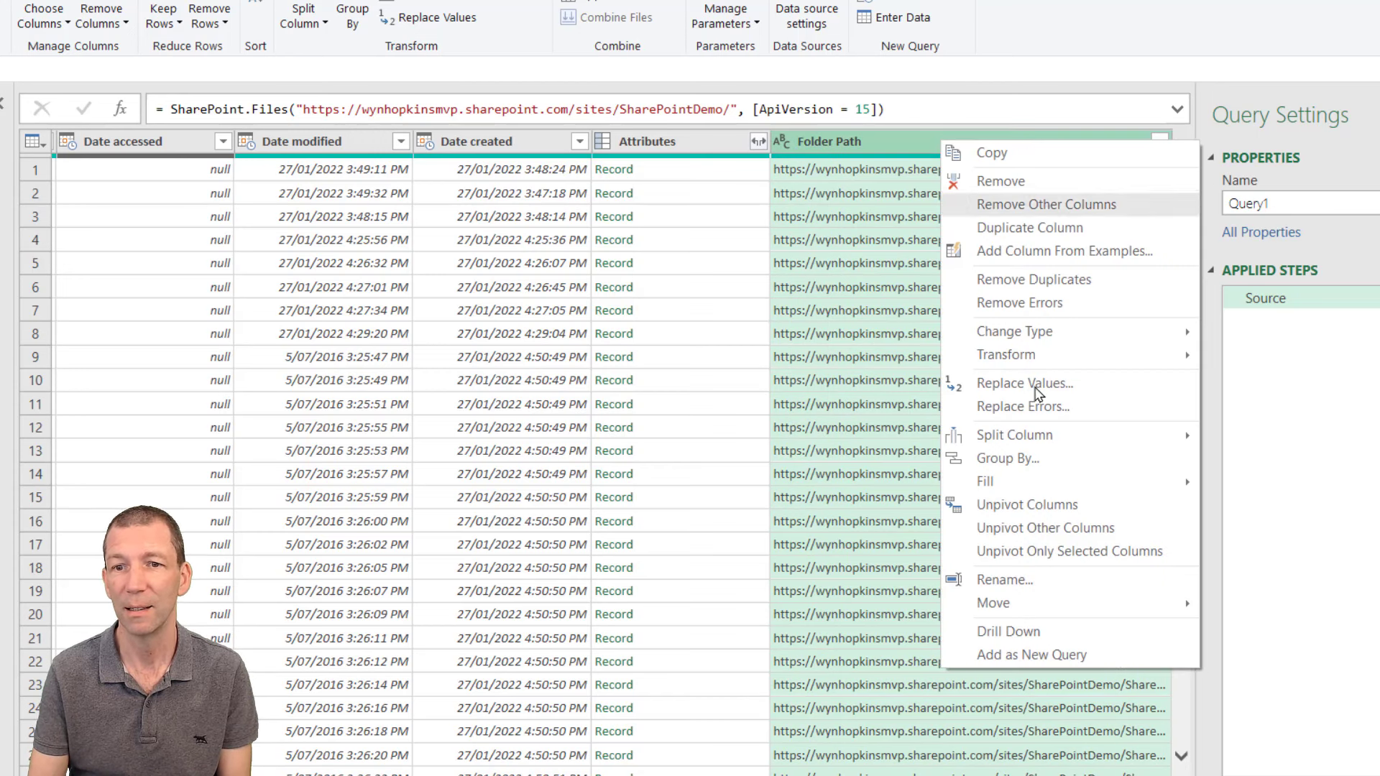
mouse_move(1048, 608)
left_click(1256, 647)
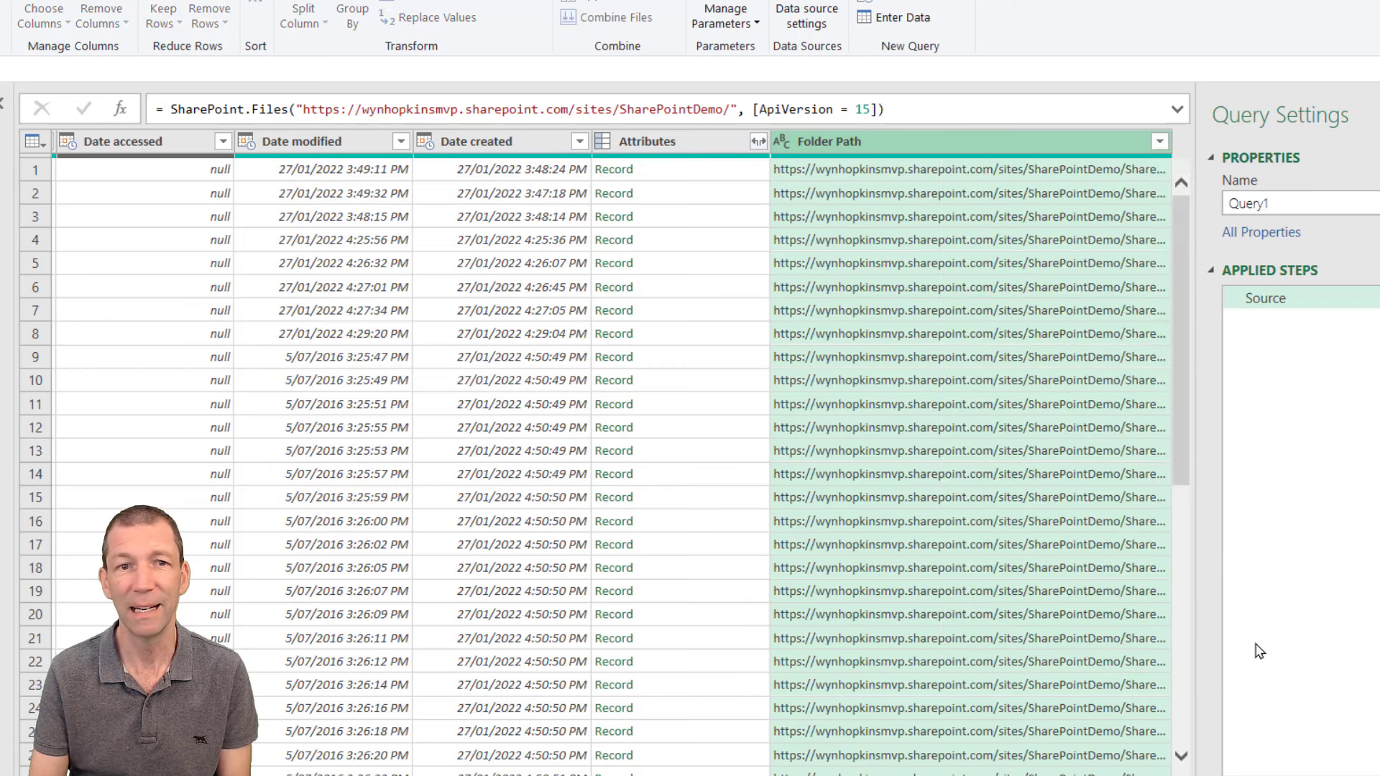
left_click_drag(456, 142, 995, 142)
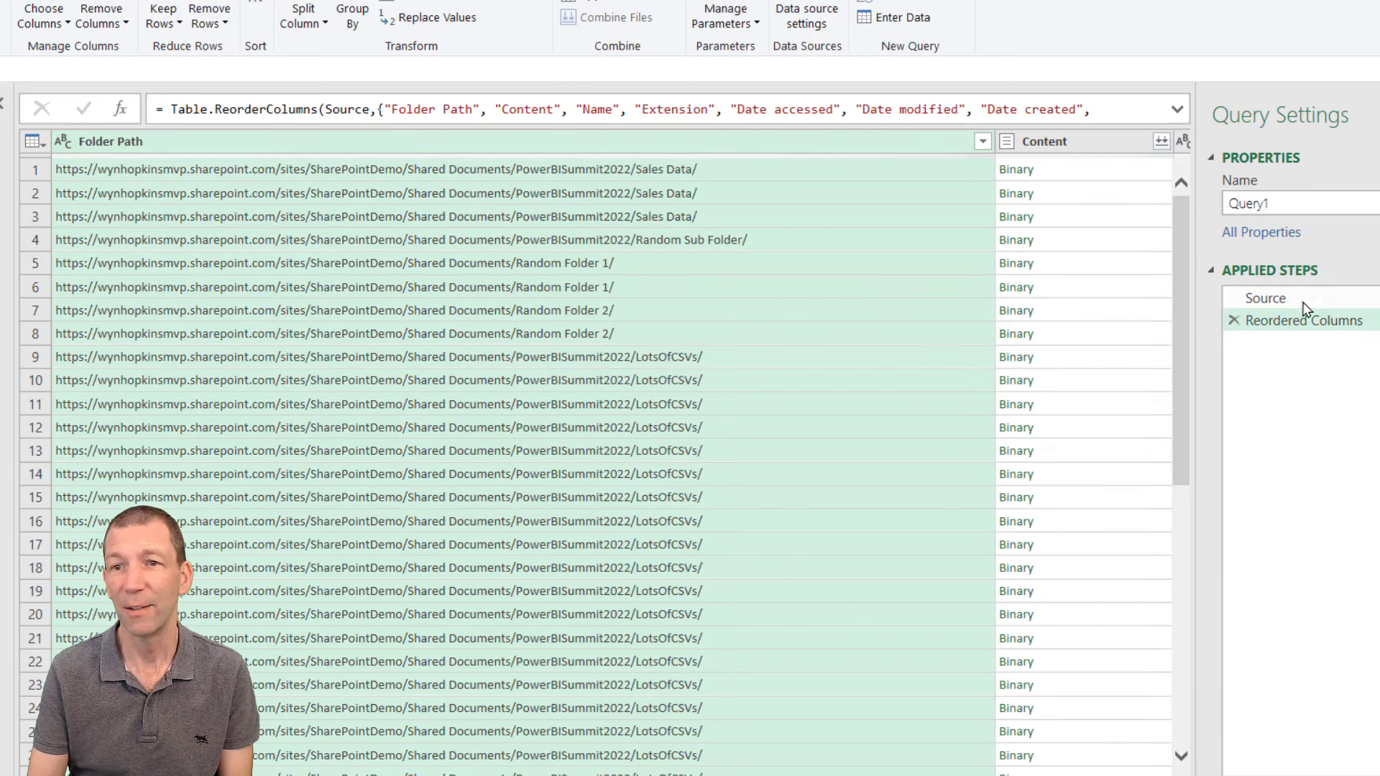
left_click(1234, 321)
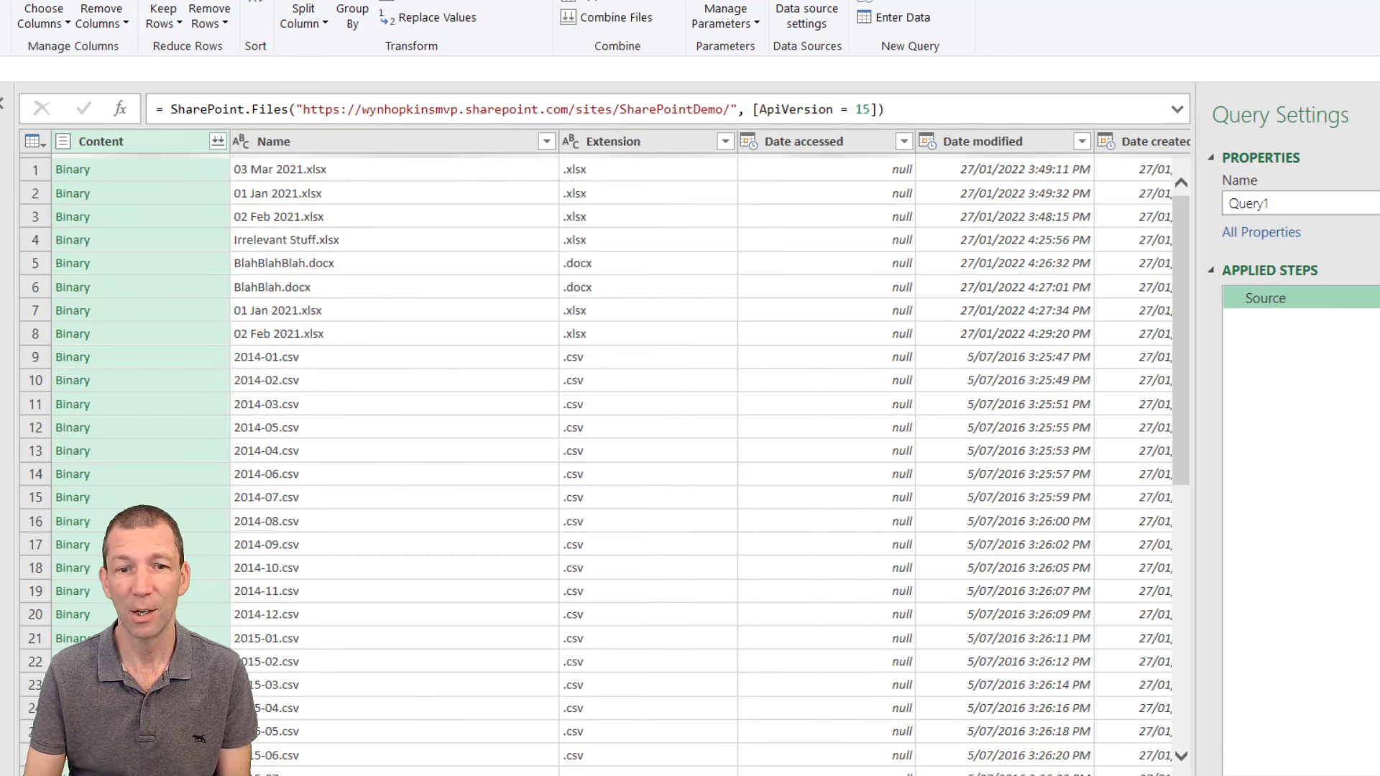
scroll(927, 517, "right", 10)
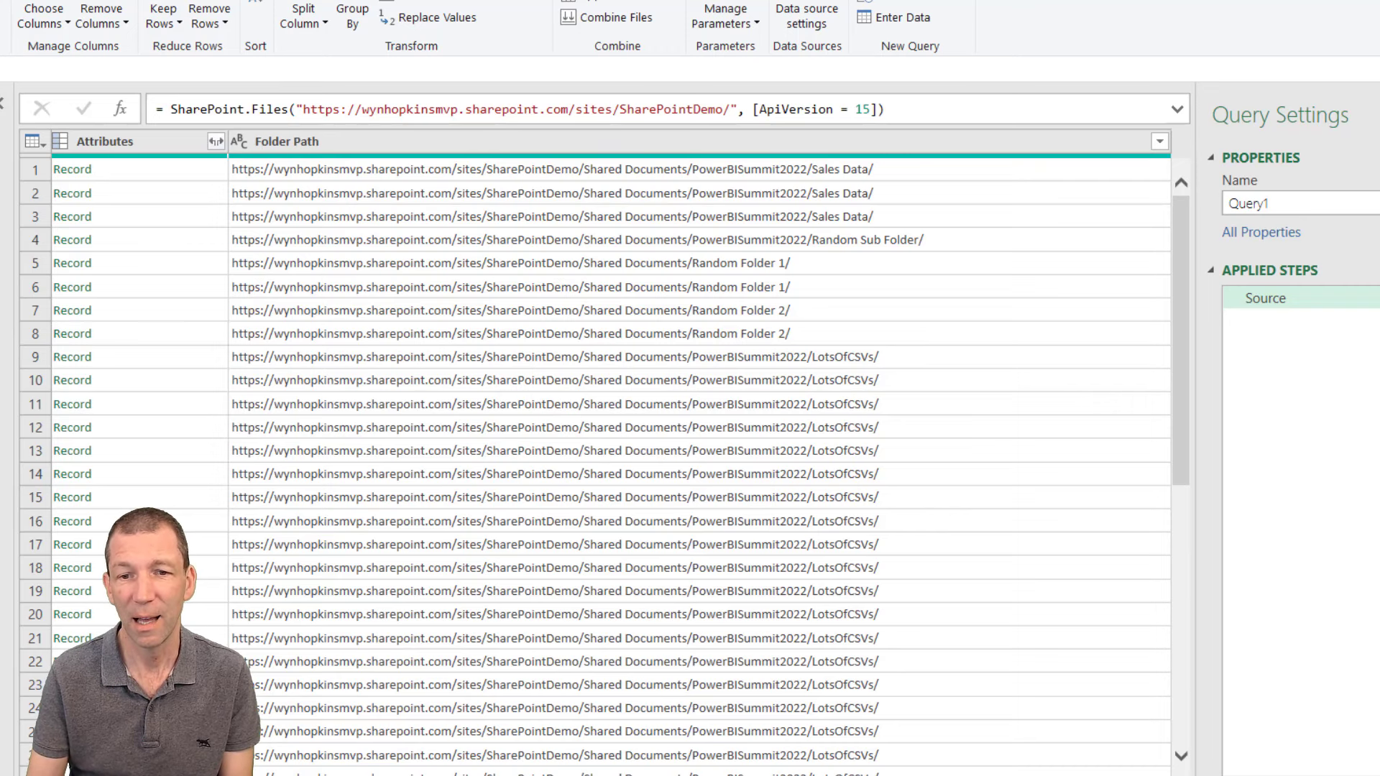
scroll(596, 460, "left", 10)
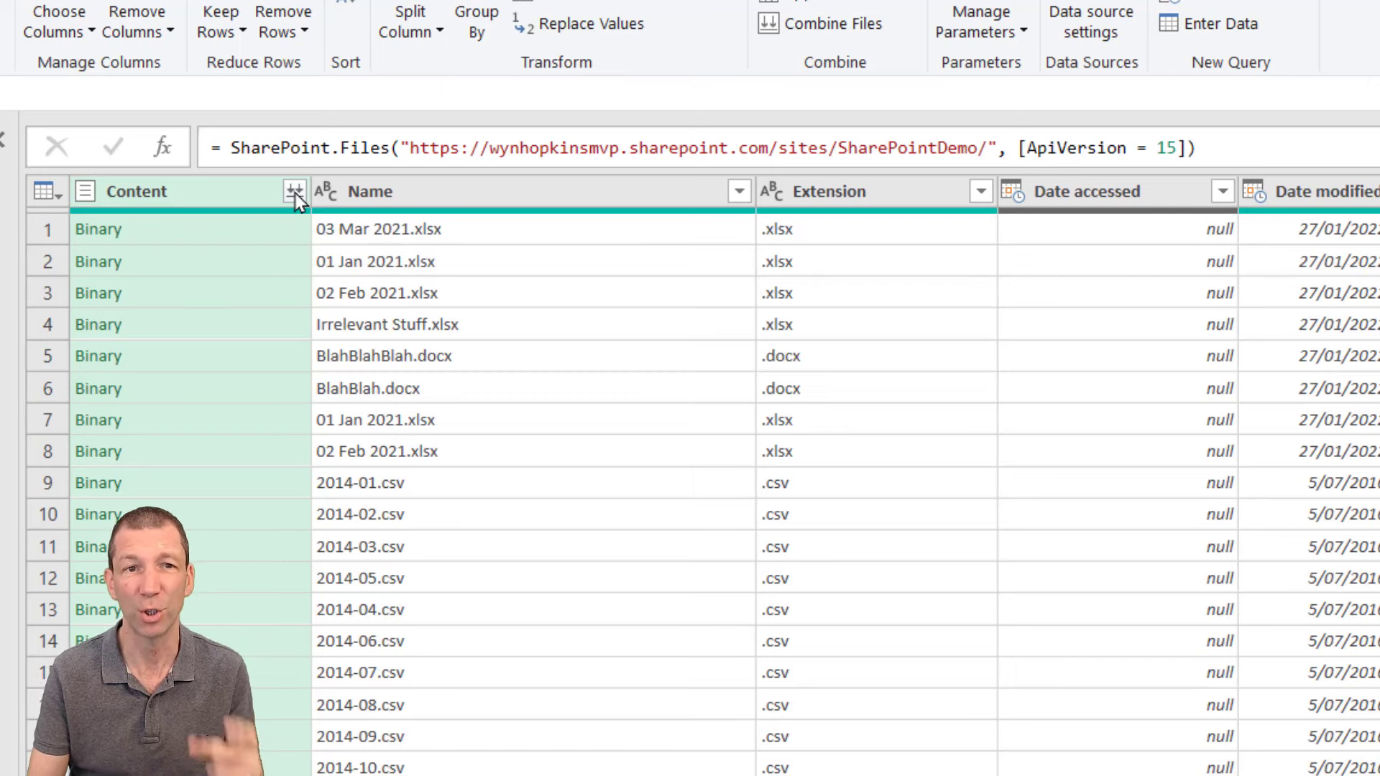
Step: Change the query formula from SharePoint.Files to SharePoint.Contents to list the site's folders
double_click(363, 147)
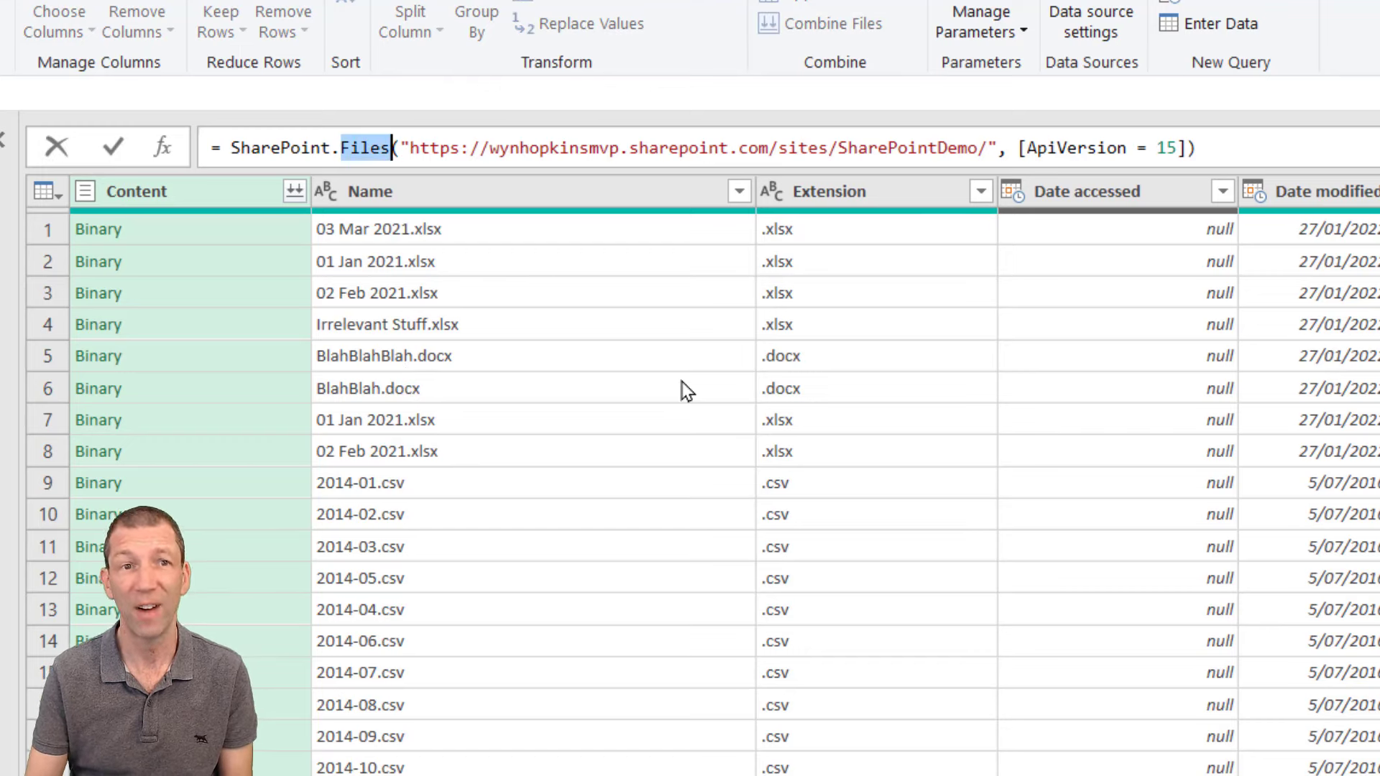
type("Co")
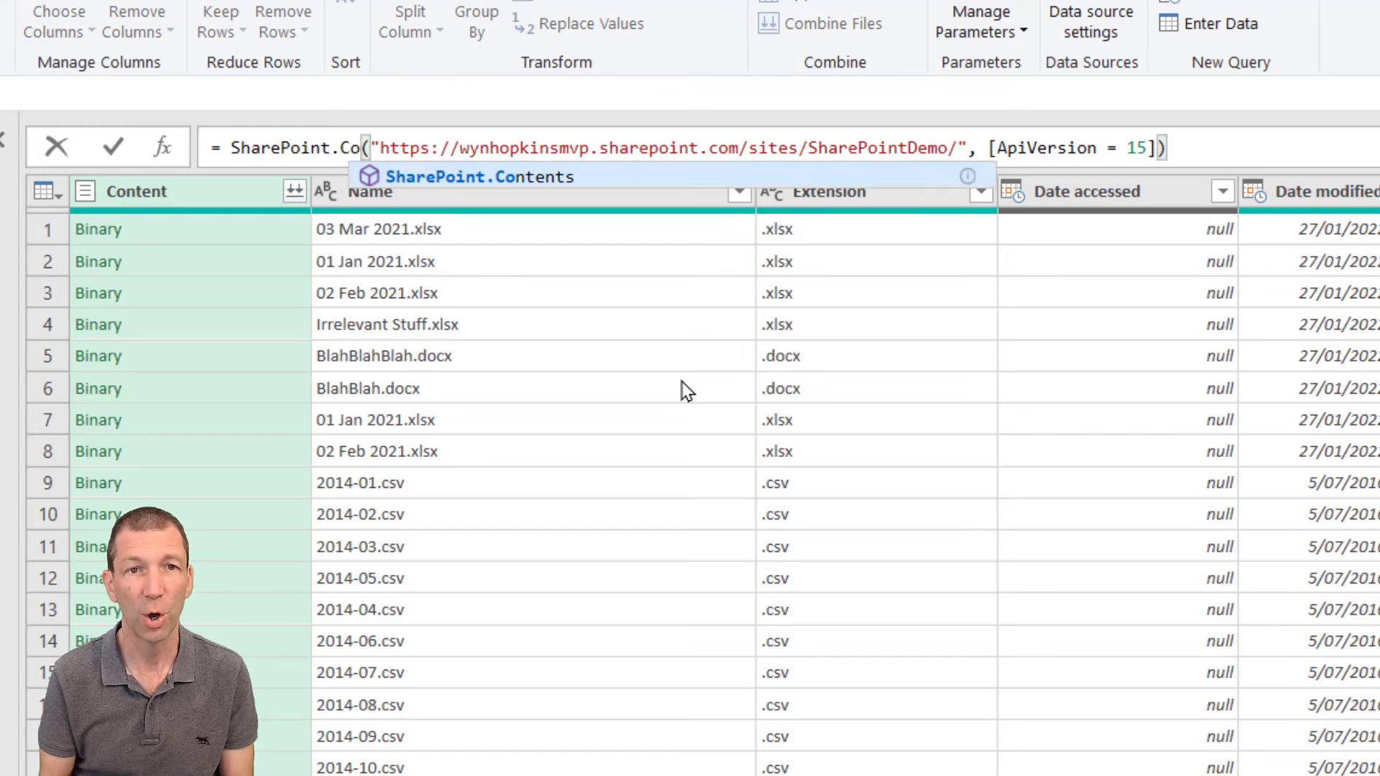
key("Tab")
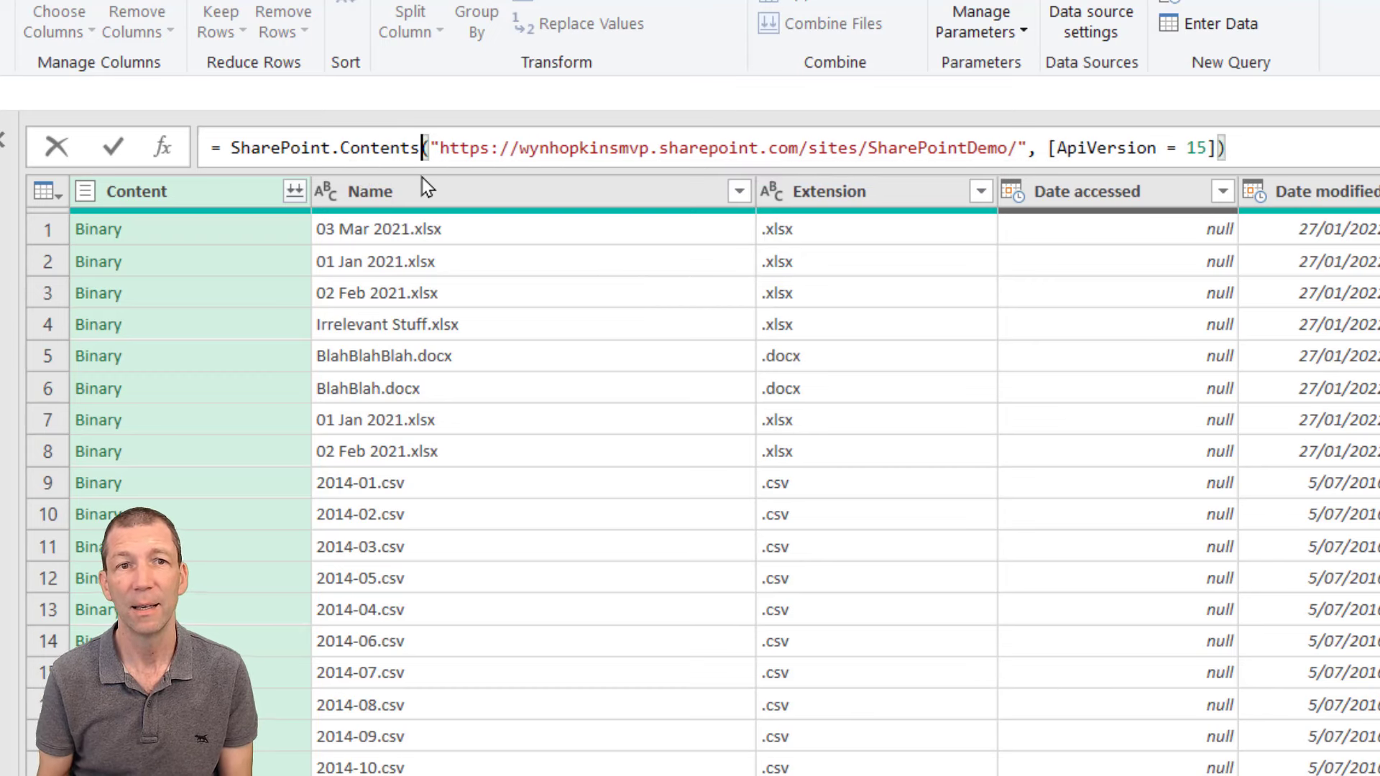
key("Return")
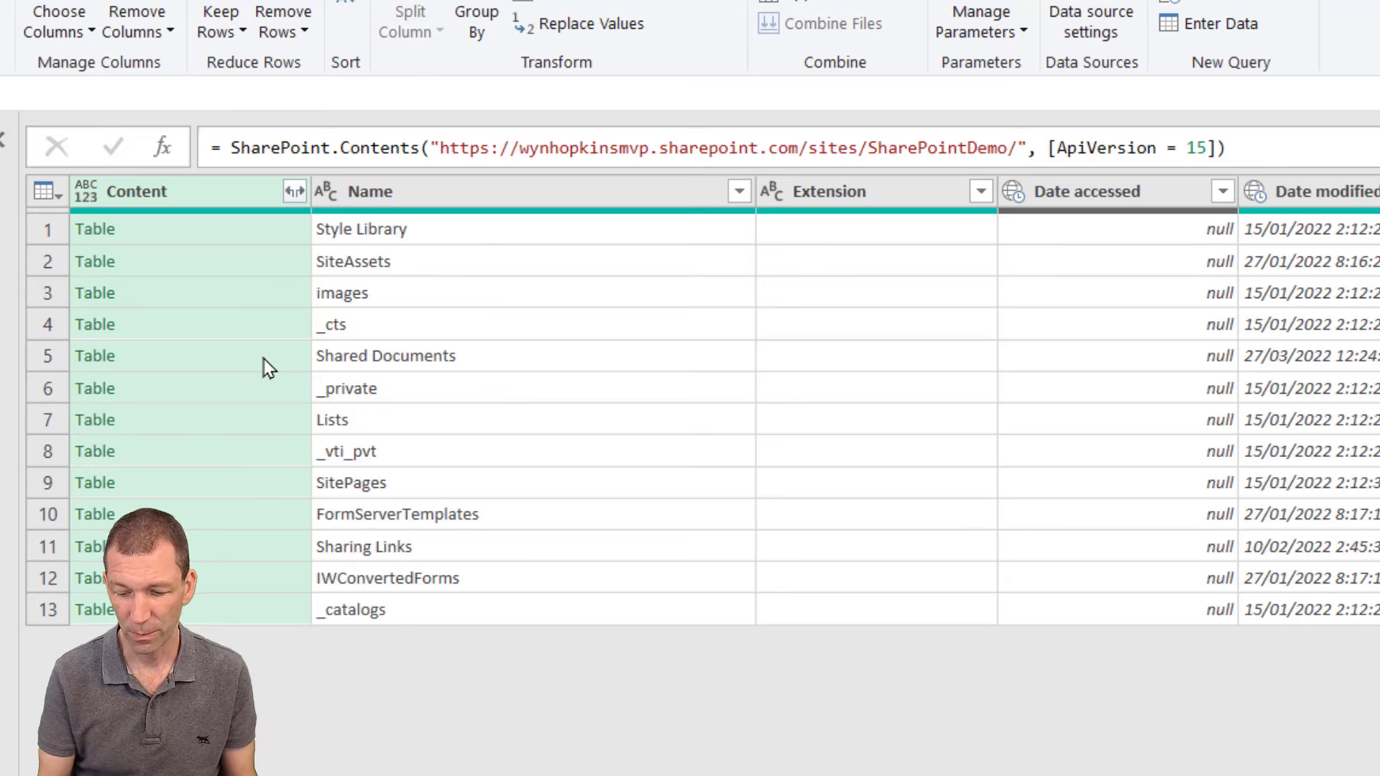
Step: Drill into the Shared Documents library's Table to list its five folders
left_click(428, 393)
key("ctrl+shift+plus")
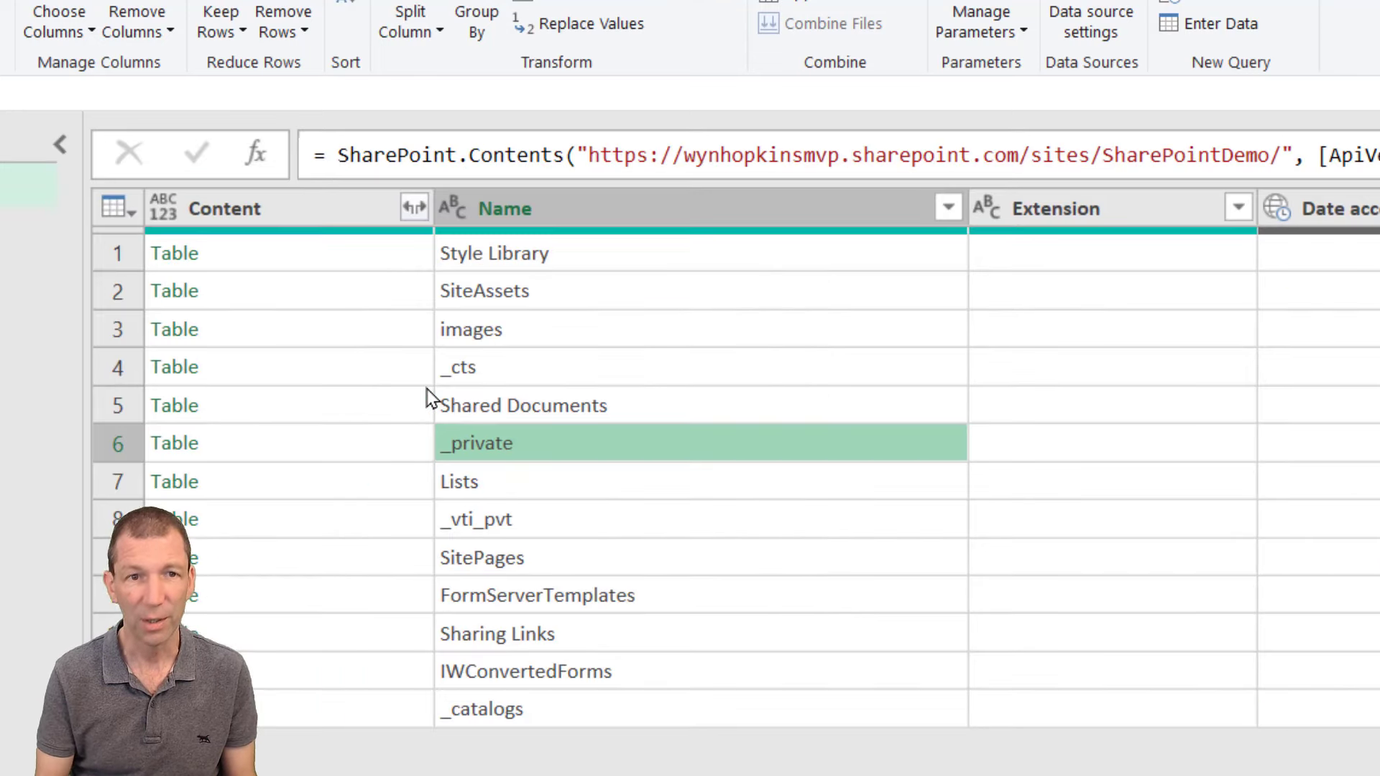
left_click(496, 403)
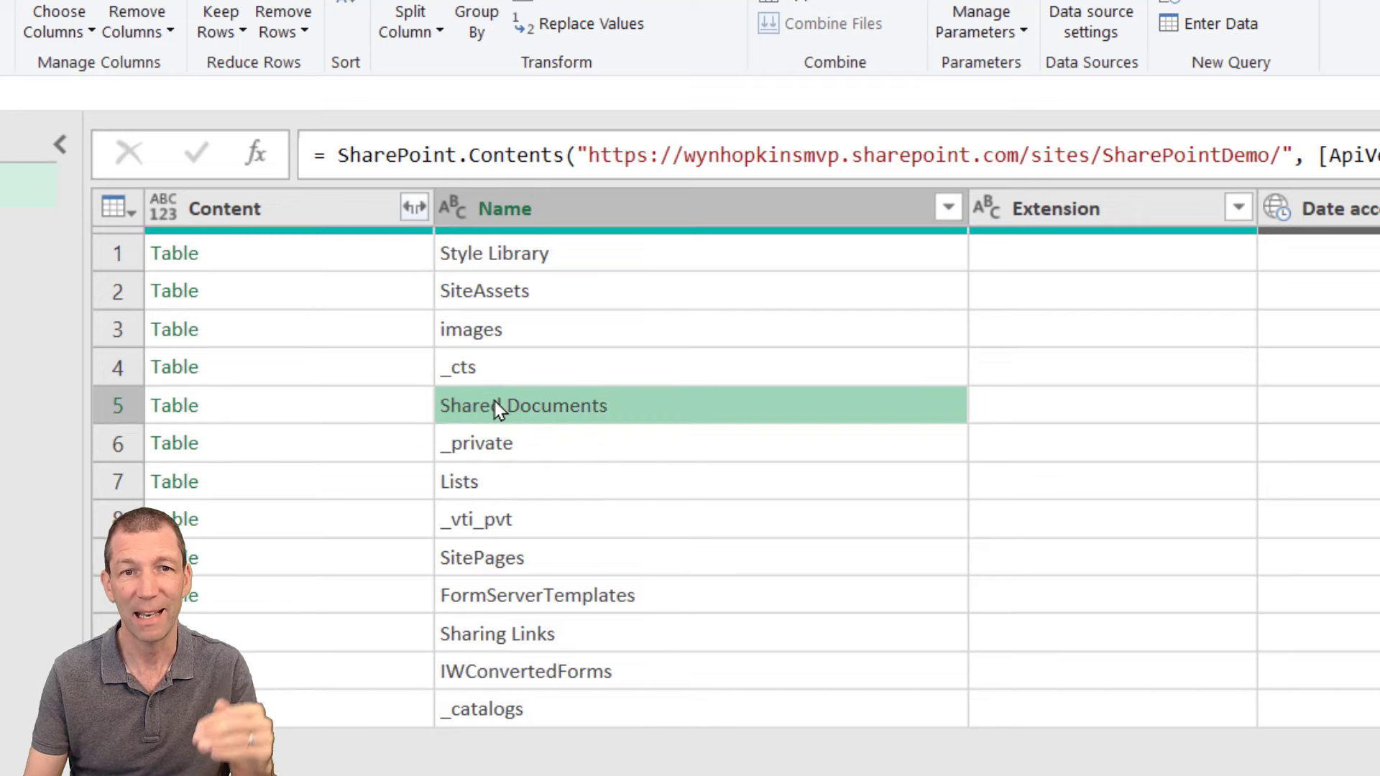
left_click(179, 419)
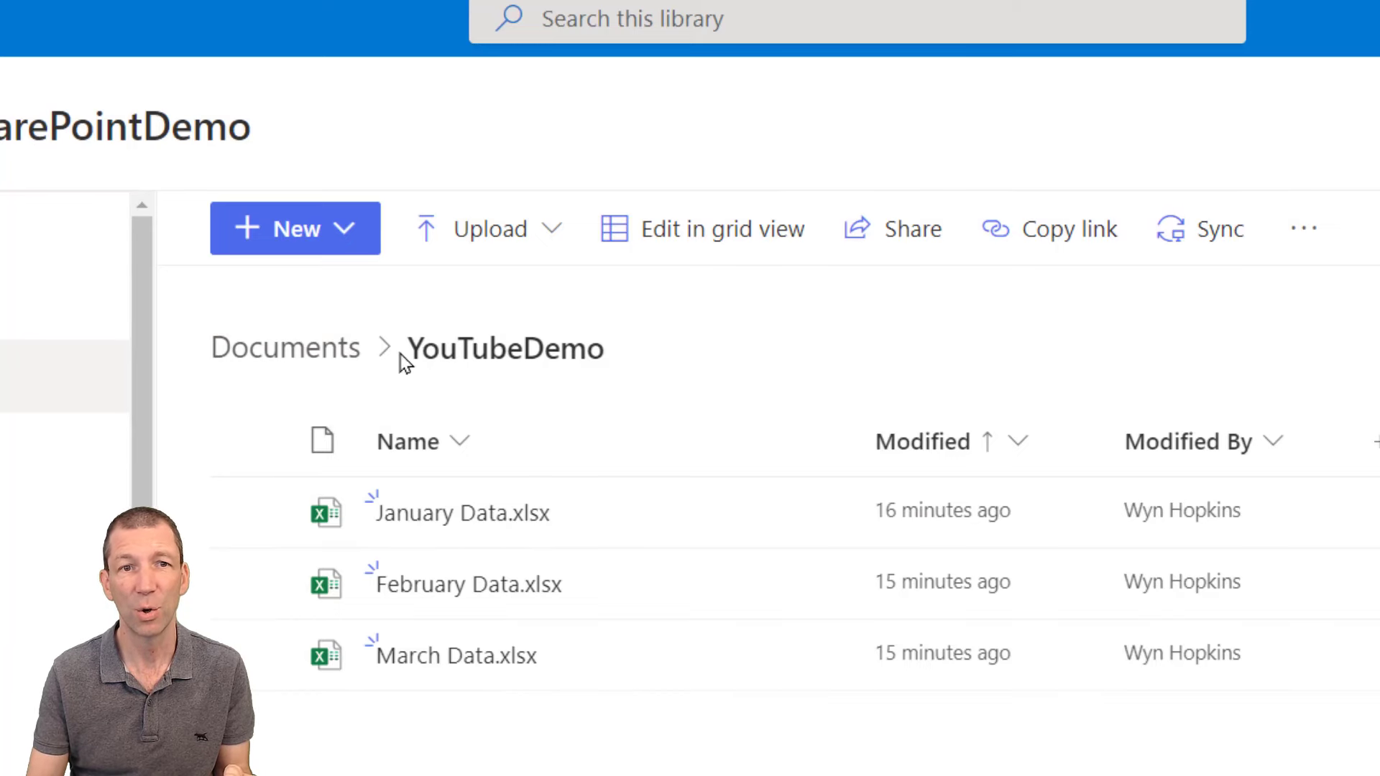
Step: Open YouTubeDemo from the SharePoint Documents library to see the January, February and March Data.xlsx files
left_click(332, 368)
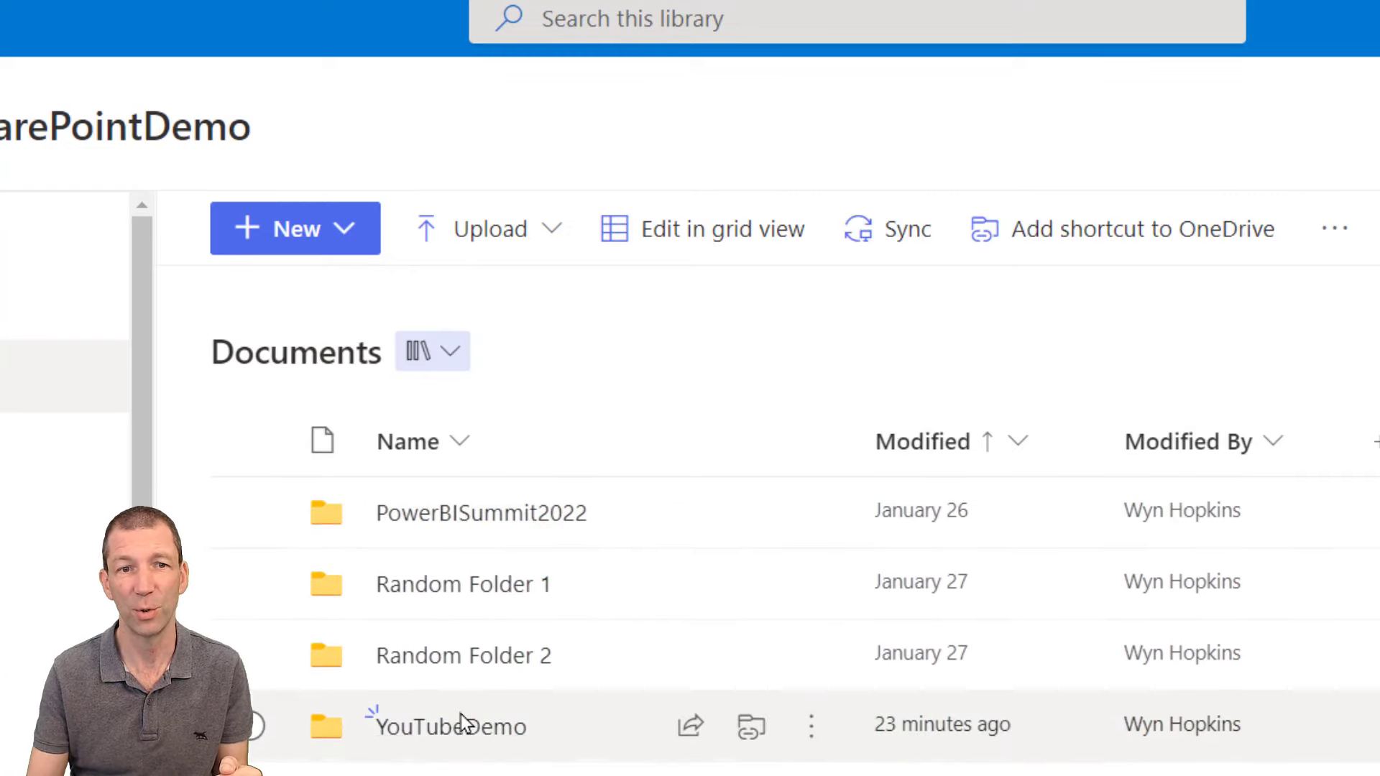
left_click(451, 728)
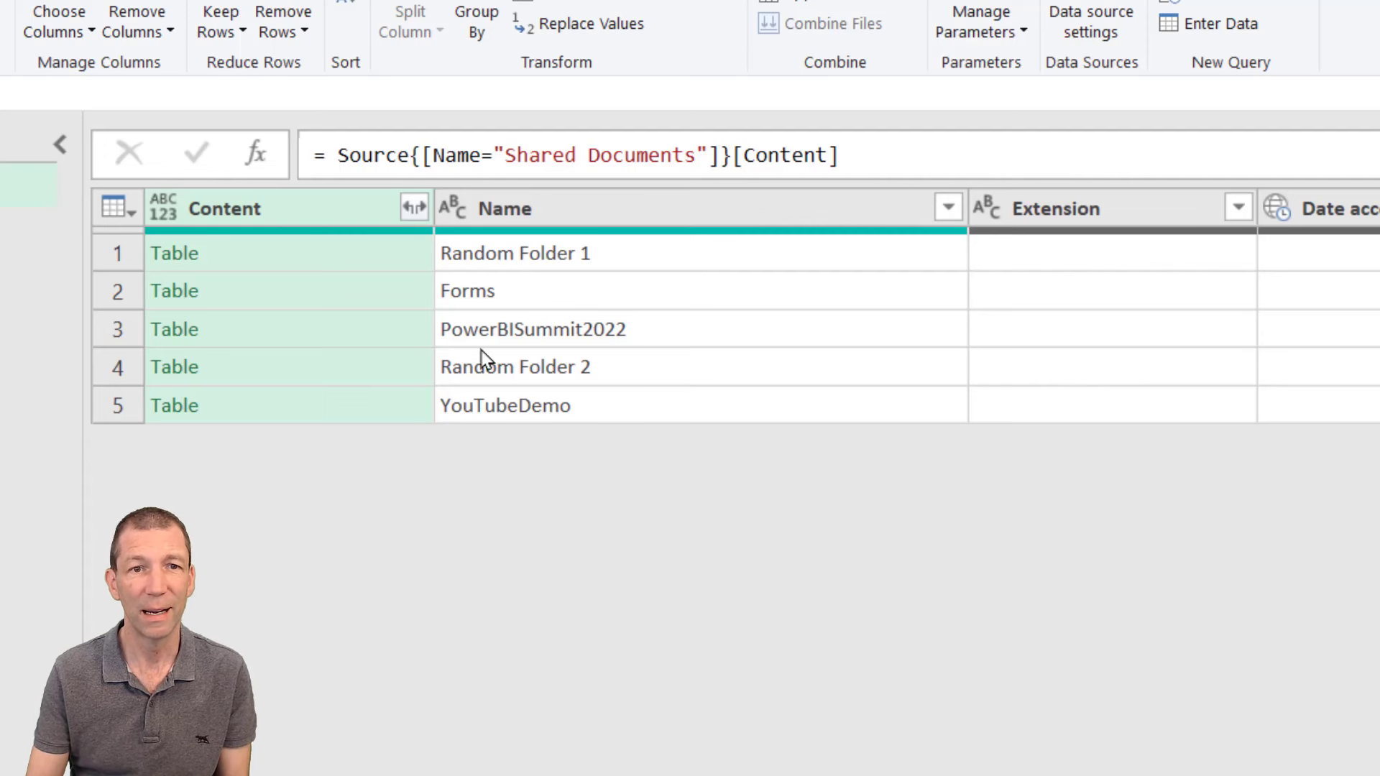
Step: Drill into YouTubeDemo's three workbooks, rename Query1 to SharePointFolder, and add a referencing query
left_click(525, 413)
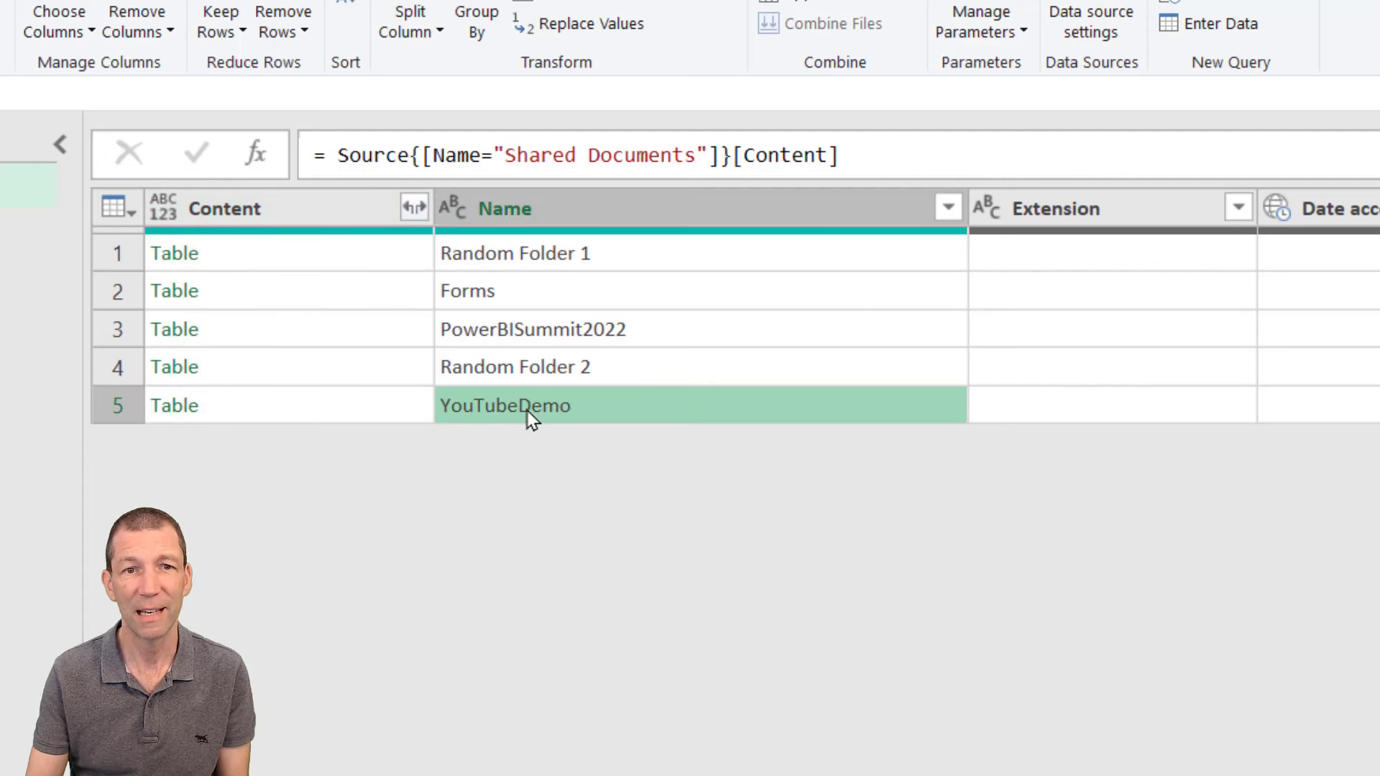
left_click(164, 408)
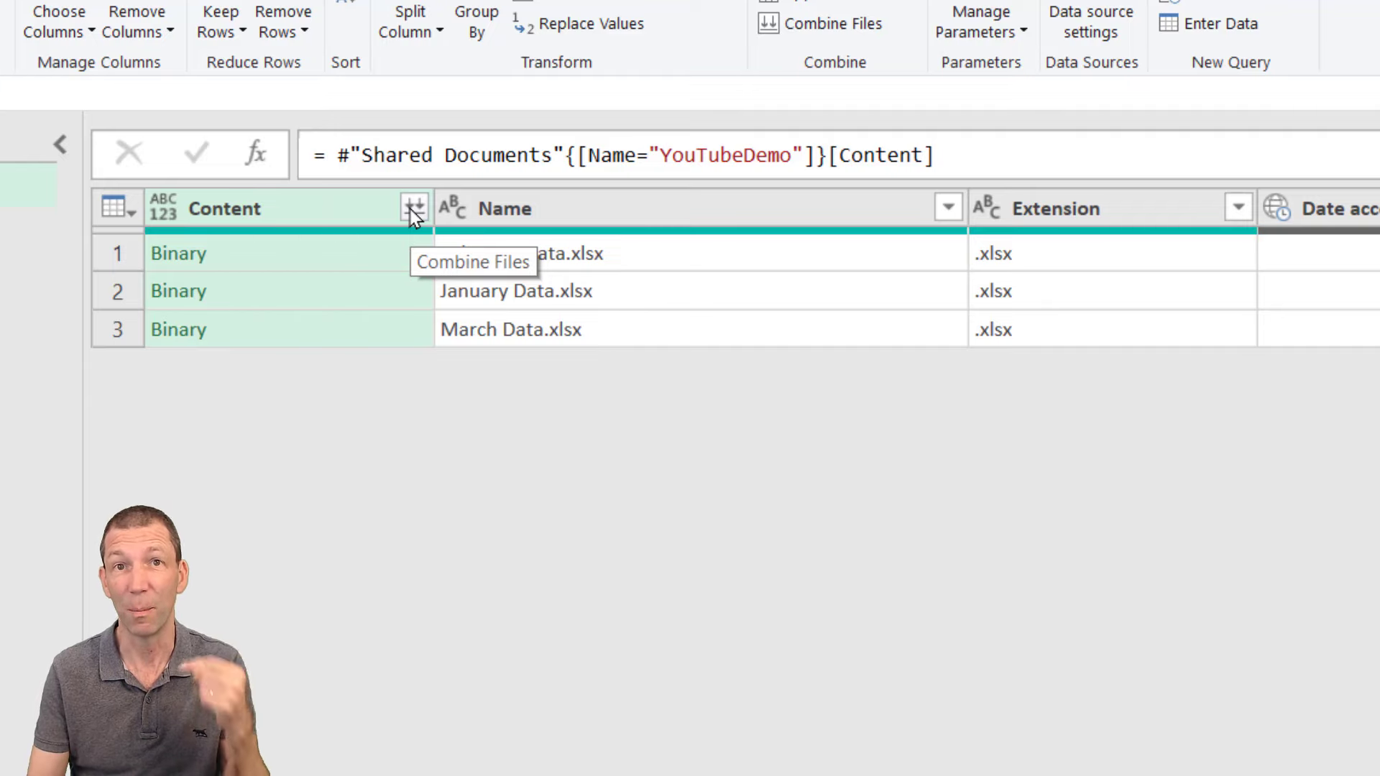
left_click(1336, 246)
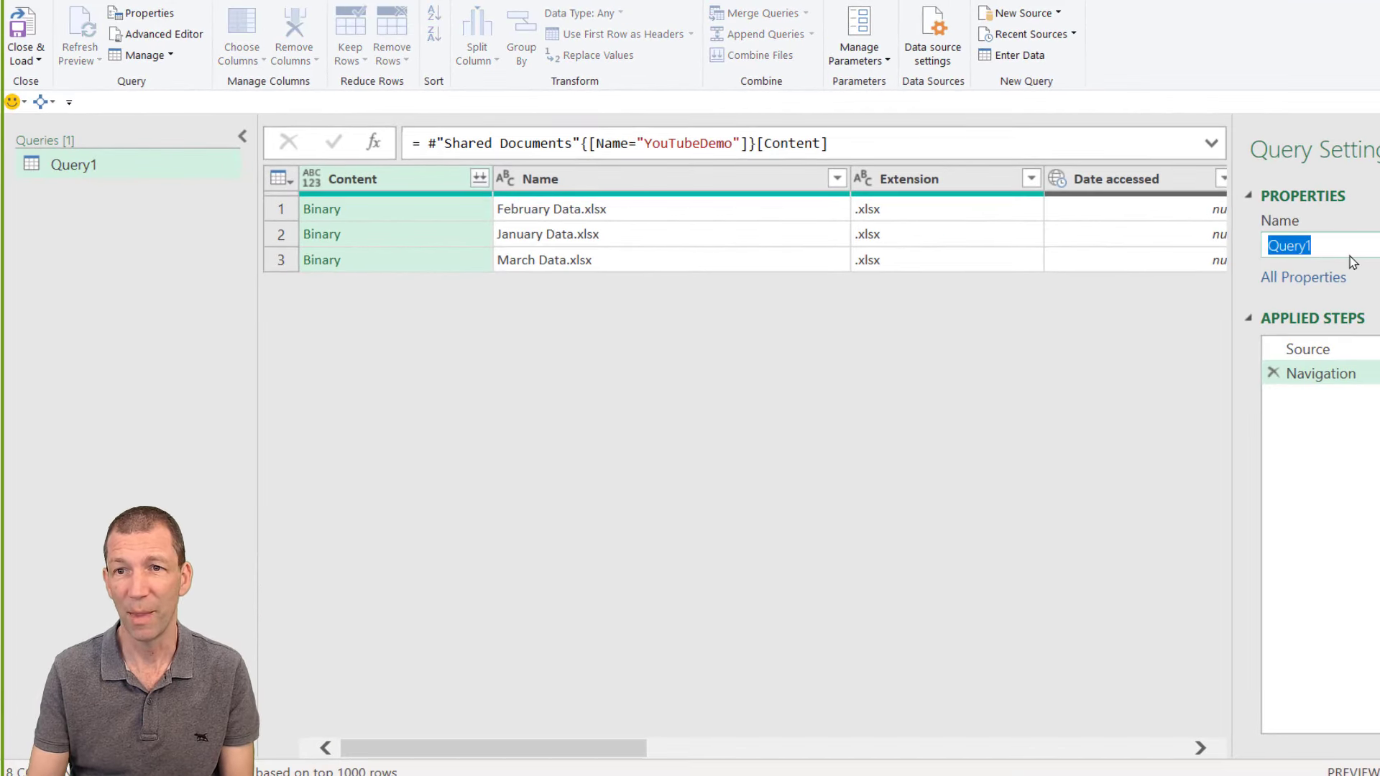
type("Share")
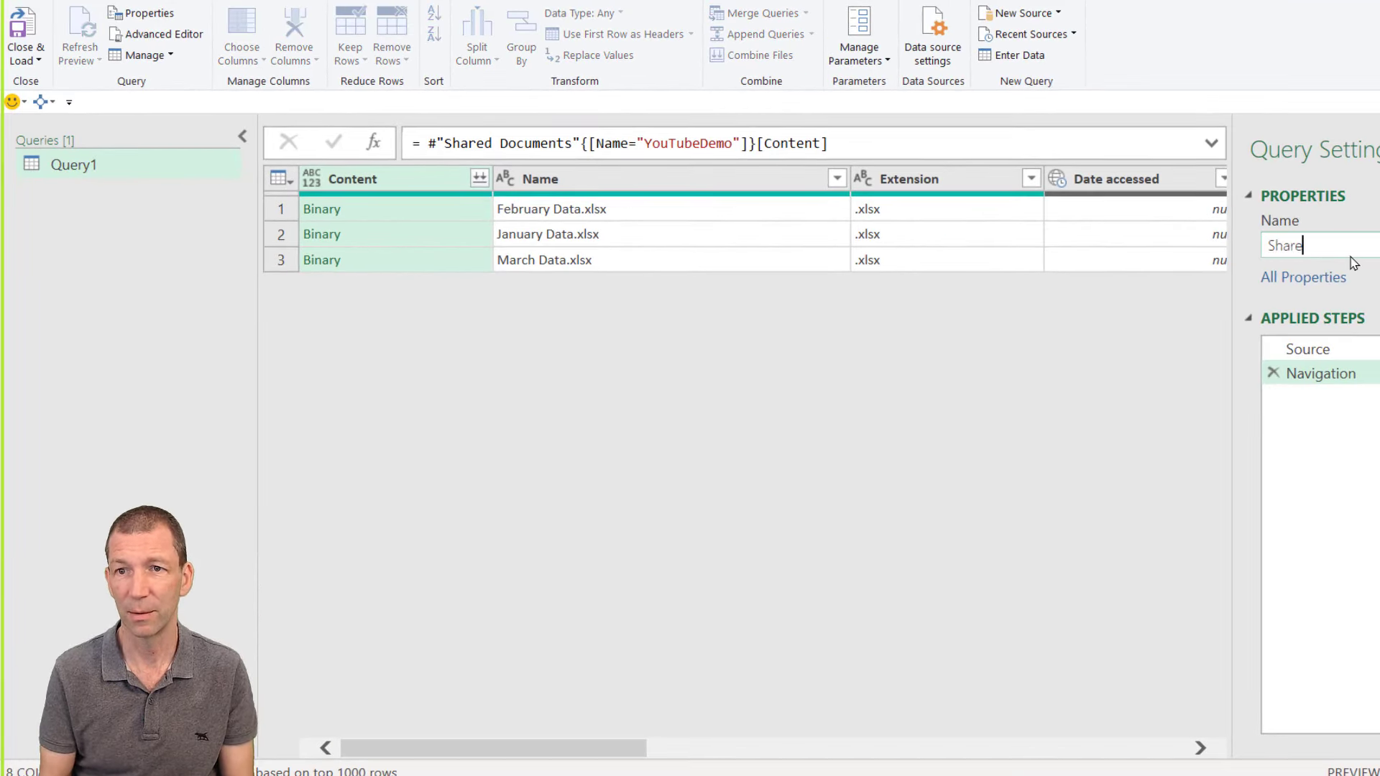
type("PointFolder")
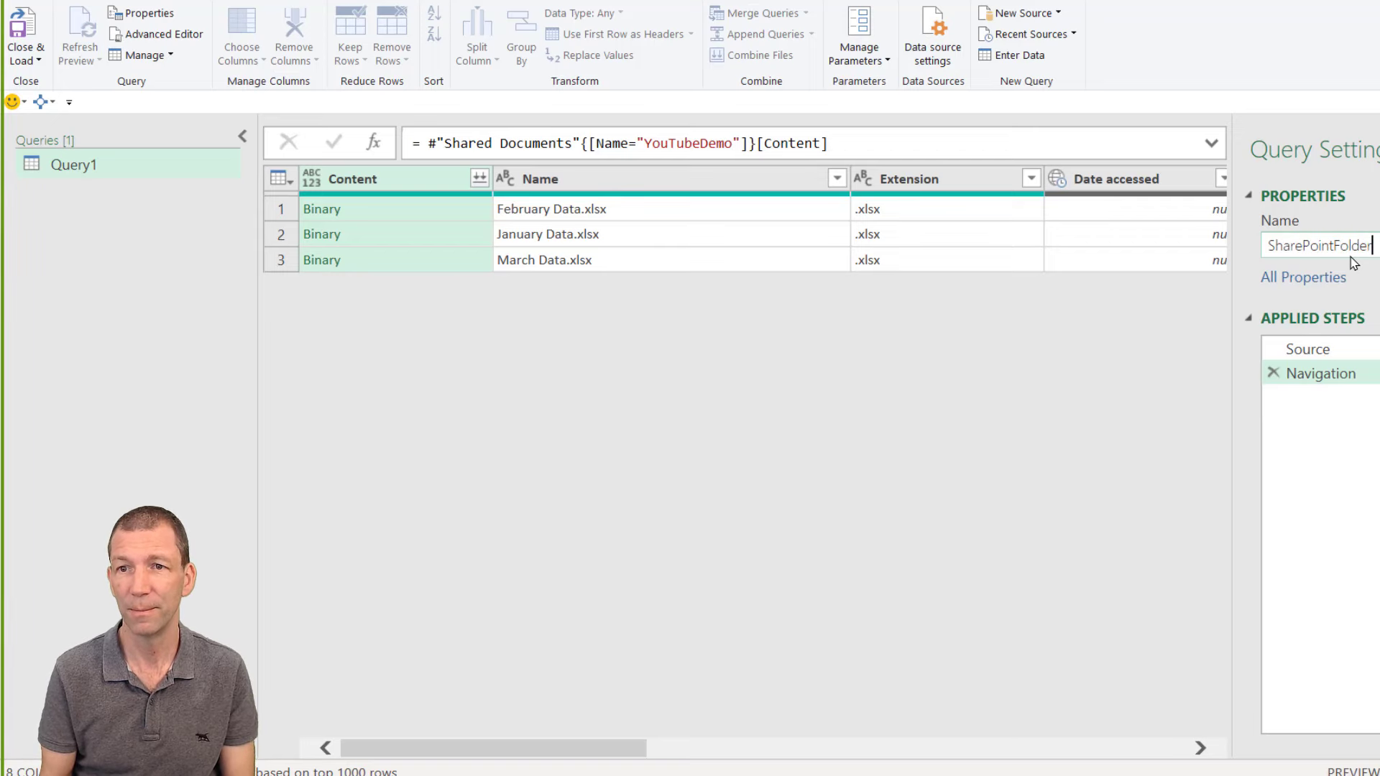
key("Return")
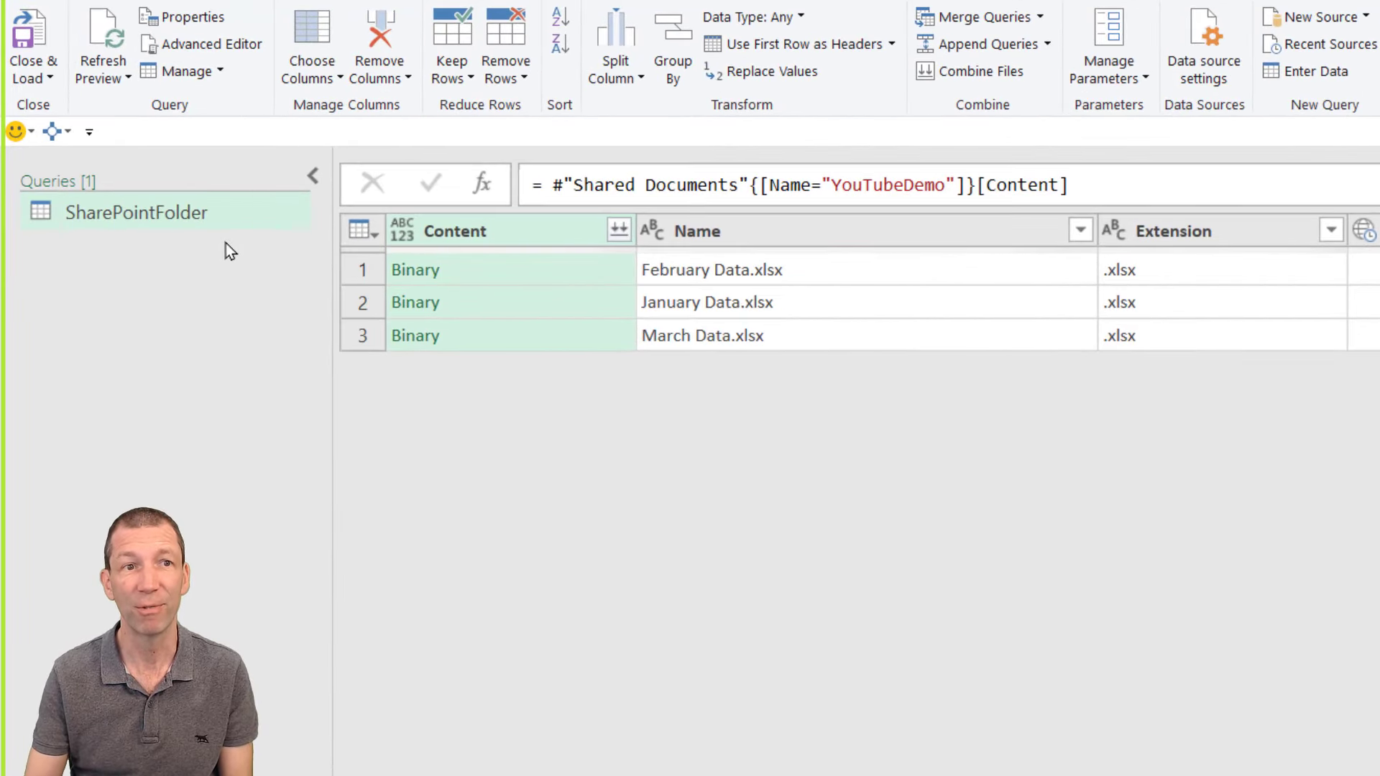
right_click(189, 208)
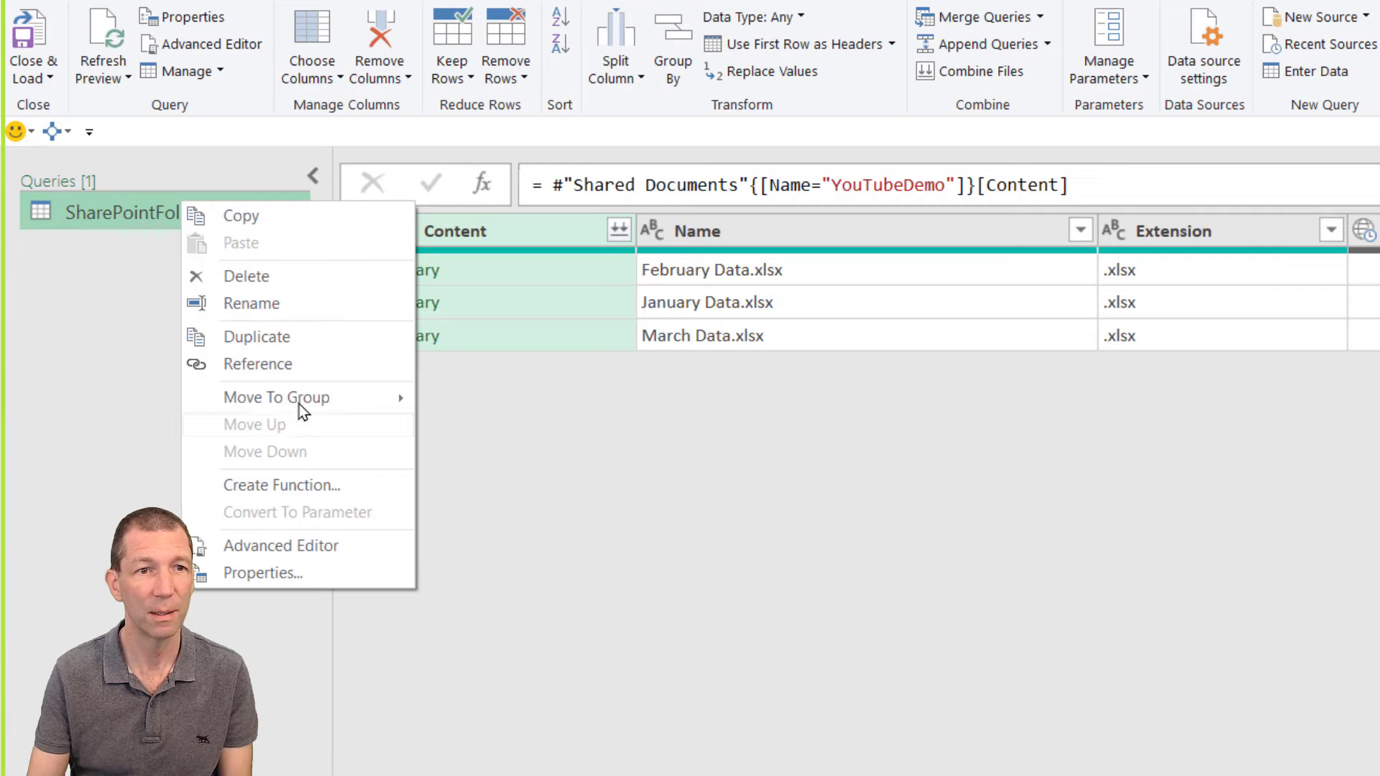
left_click(289, 365)
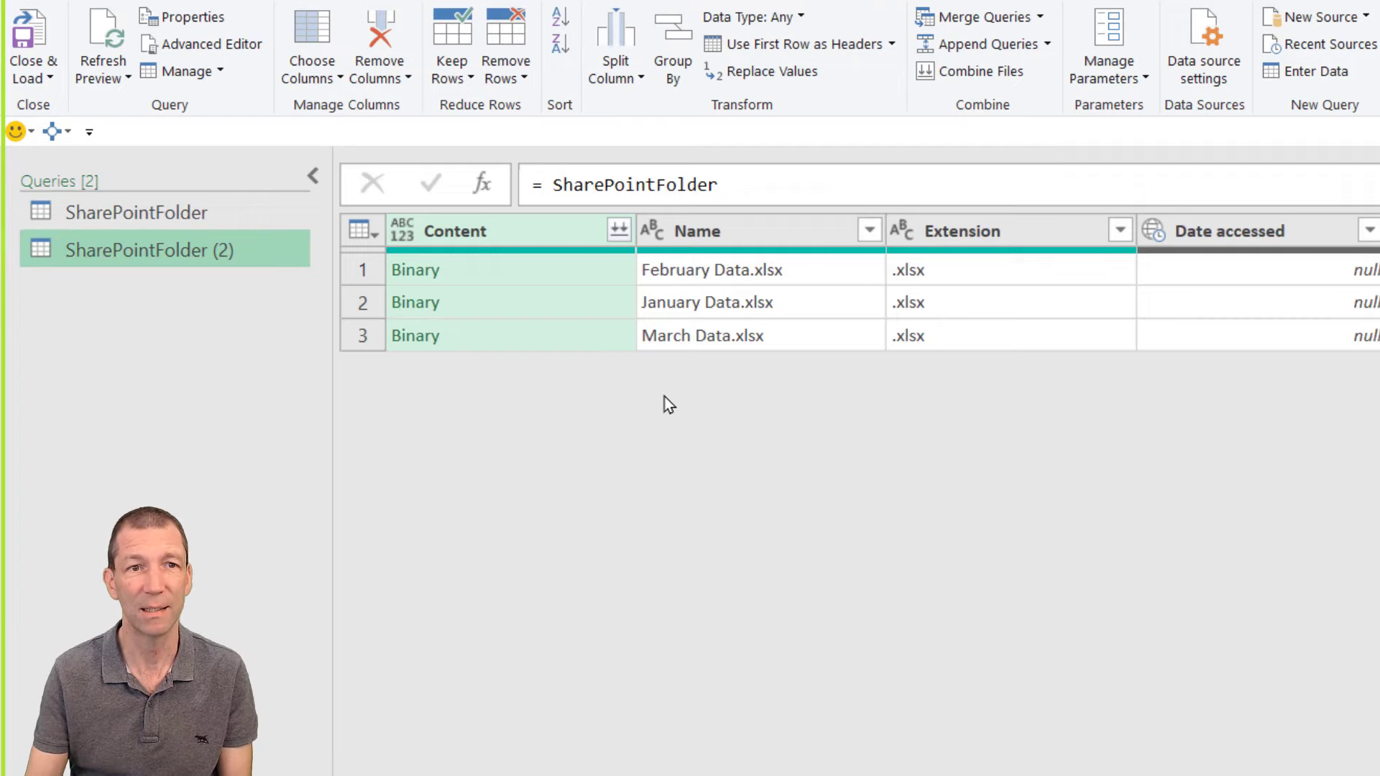
Step: Combine the Content column files using Sheet1 into a nine-row Month, Colour, Units table
left_click(618, 232)
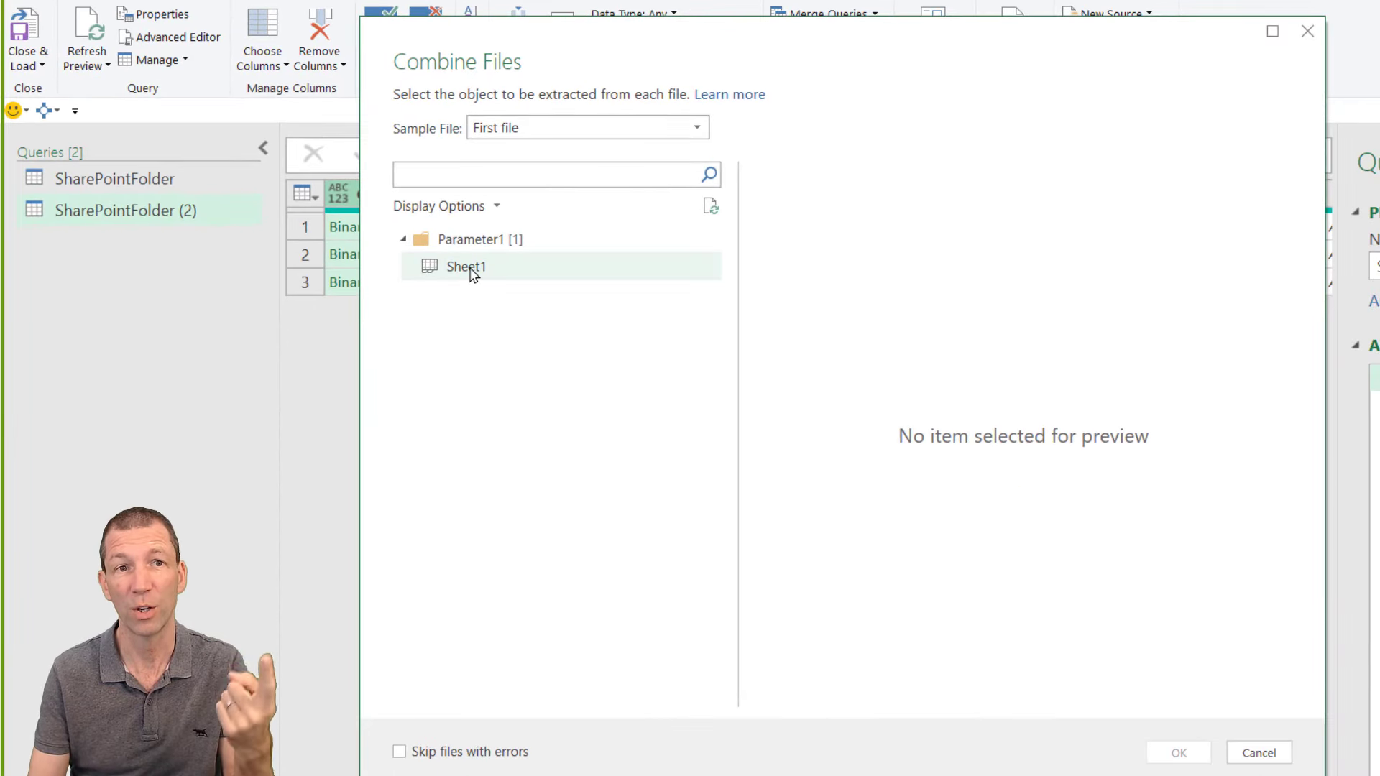
left_click(471, 272)
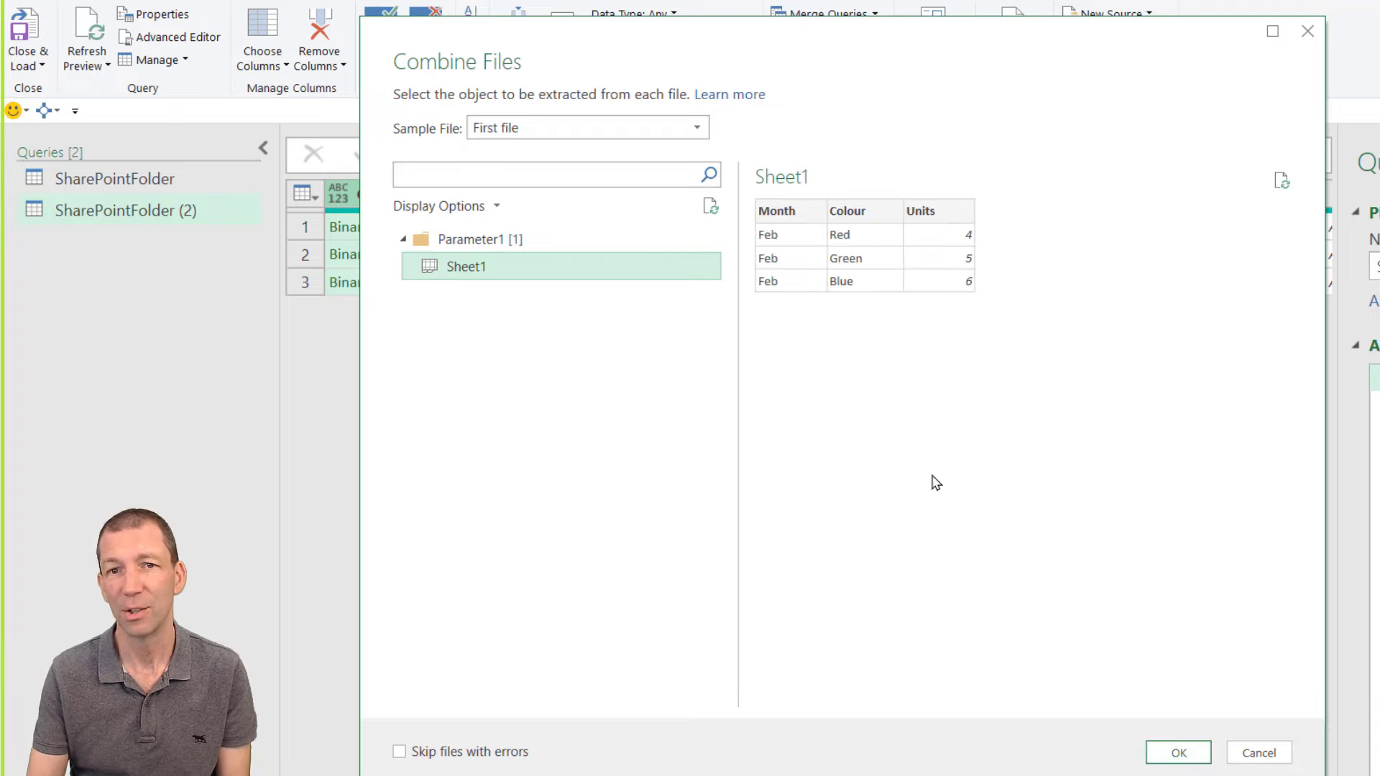
left_click(1179, 752)
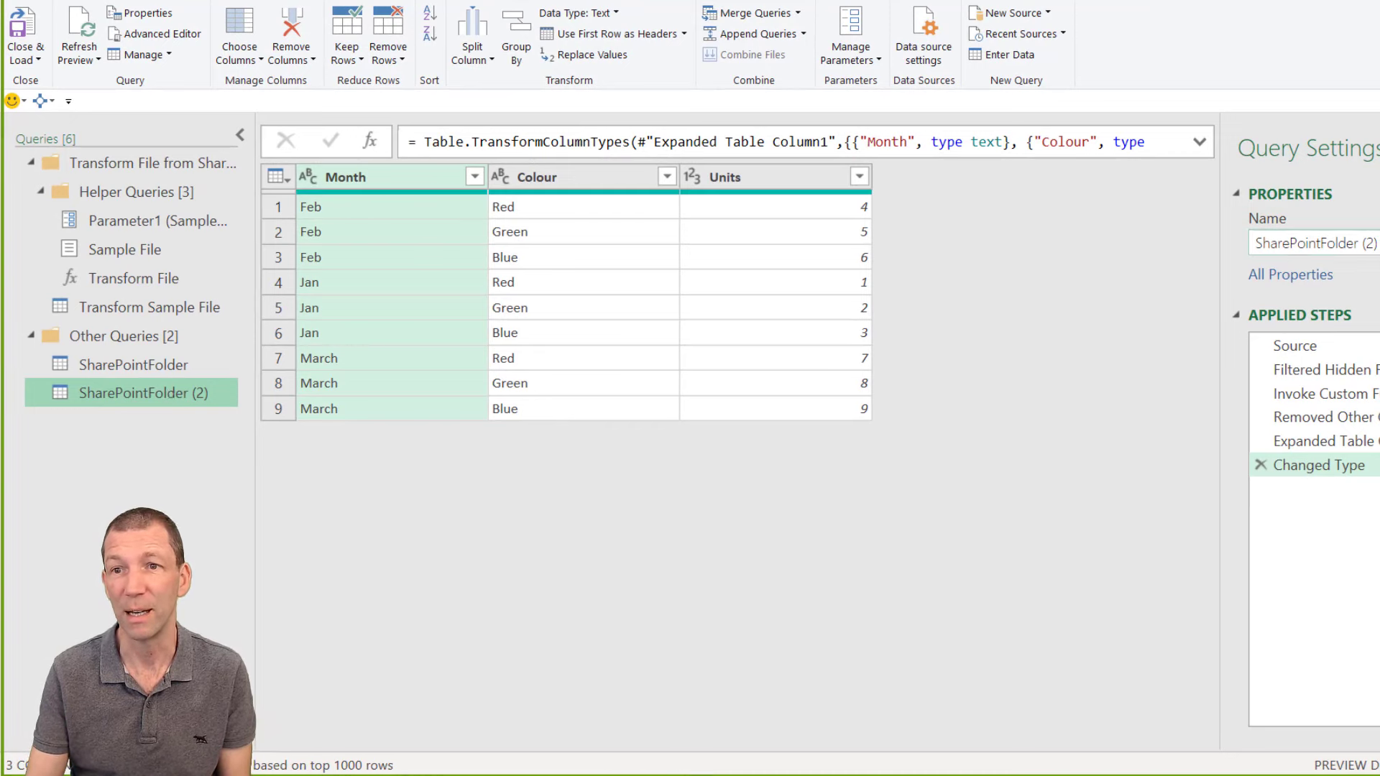
Step: Name the combined Month, Colour, Units query 'Consolidation' in the Query Settings Name field
left_click(1293, 243)
type("Conso")
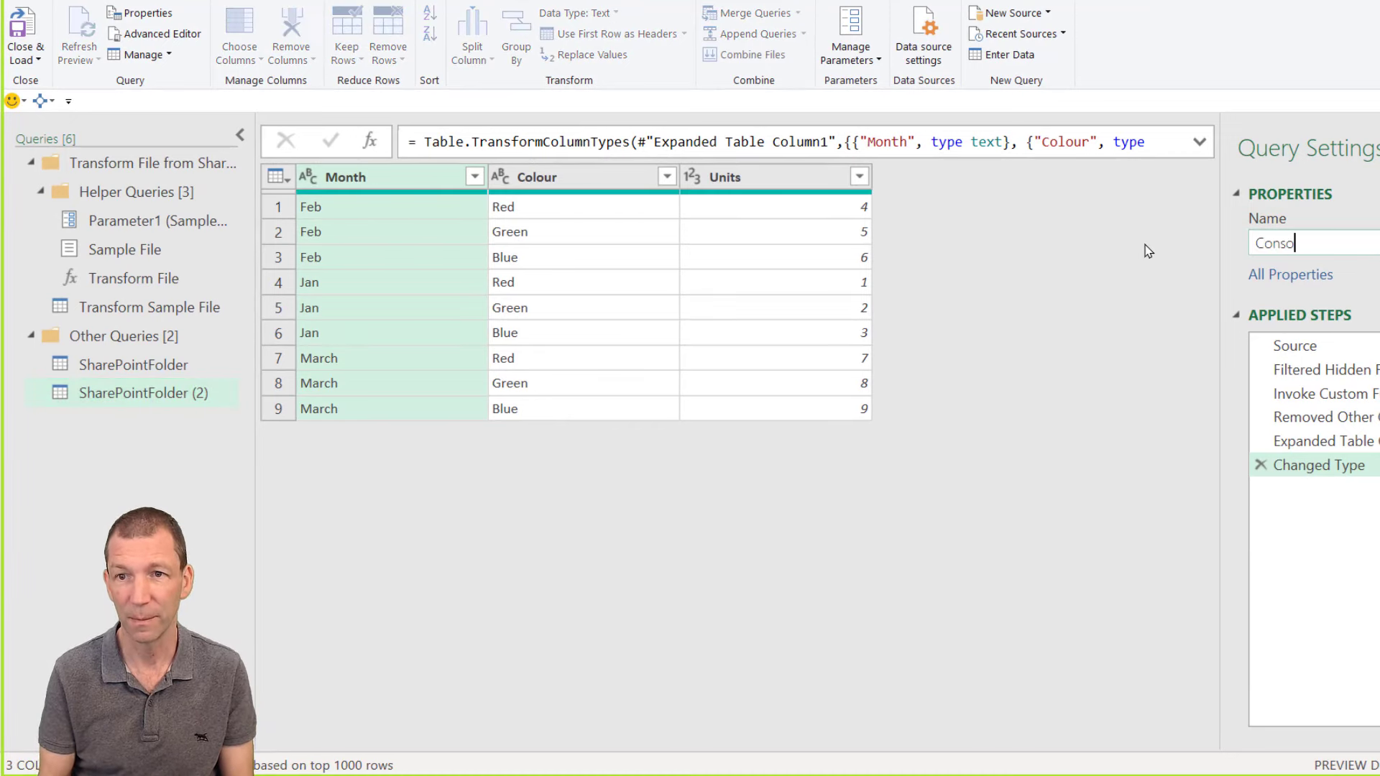
type("lidation")
key("Return")
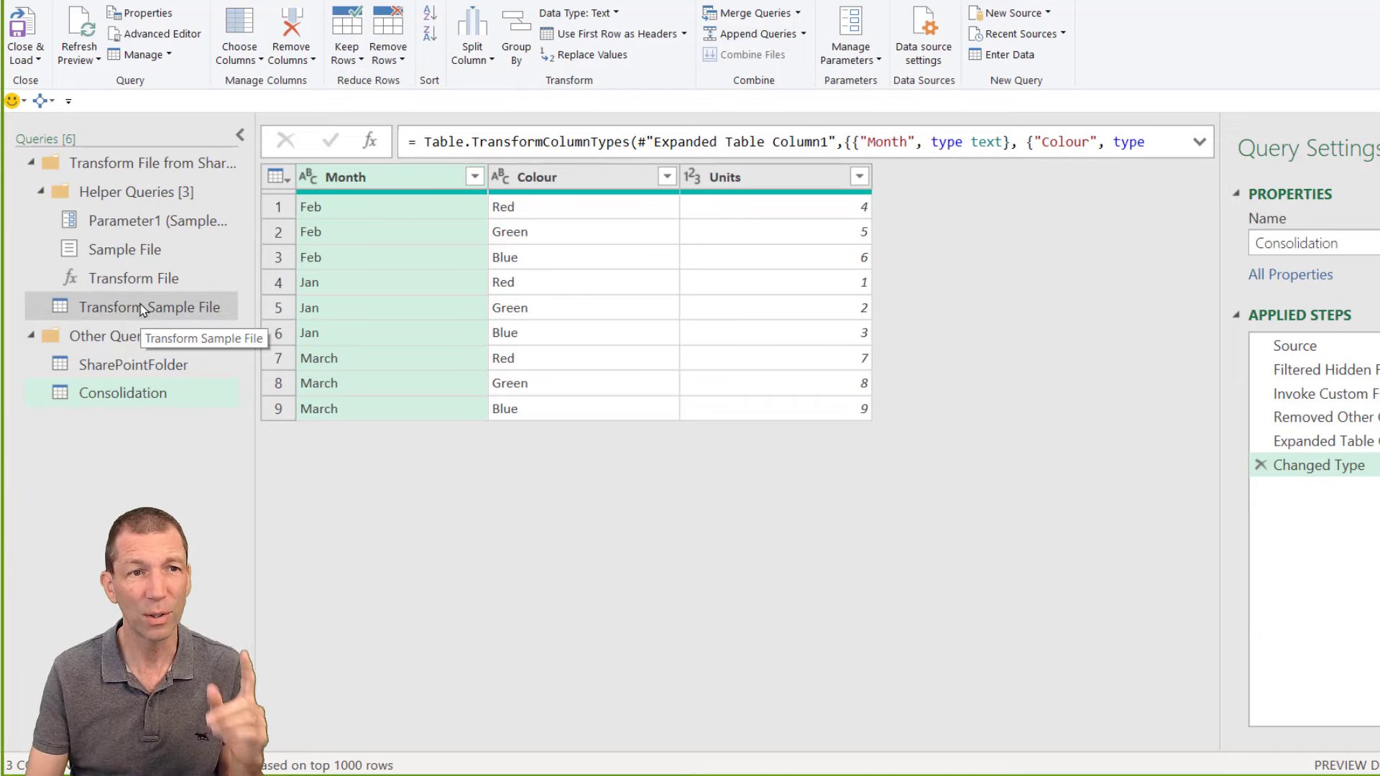
left_click(126, 367)
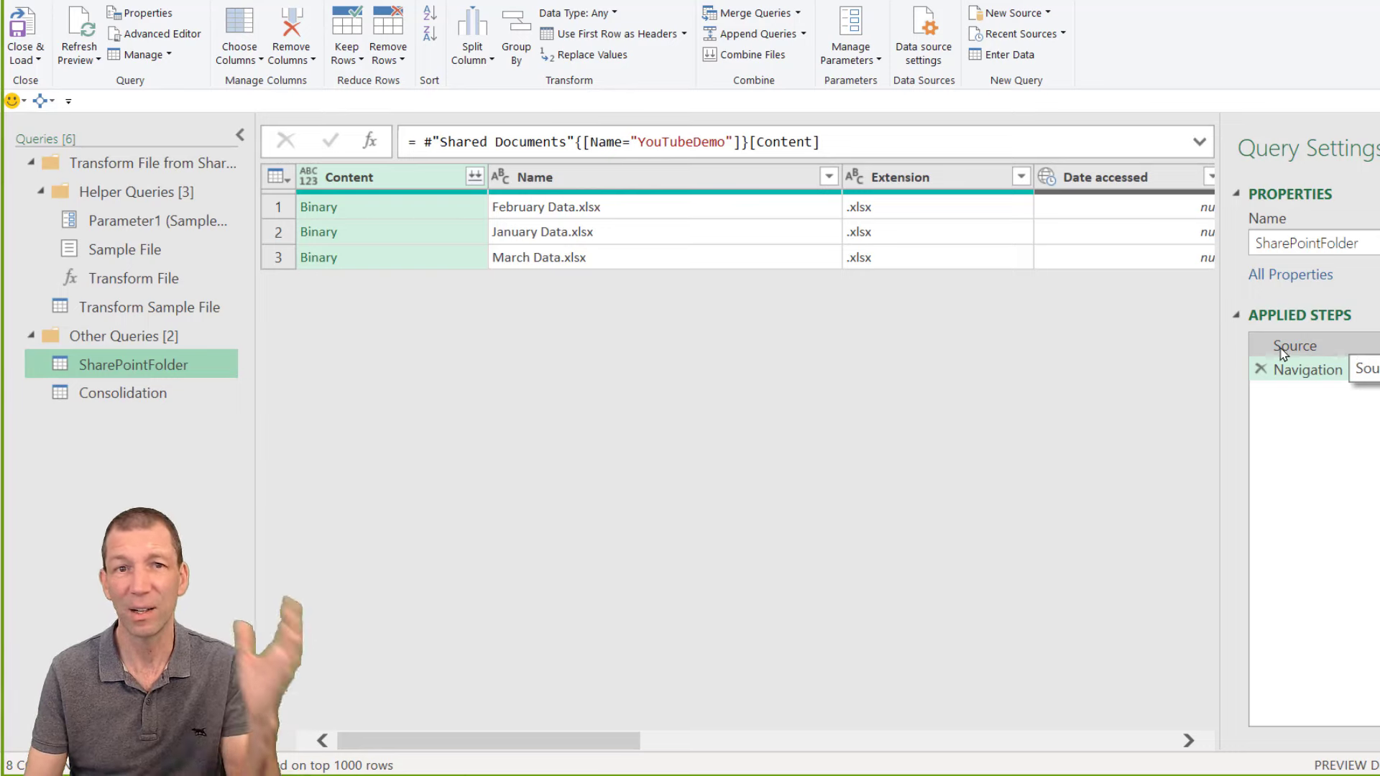
double_click(701, 144)
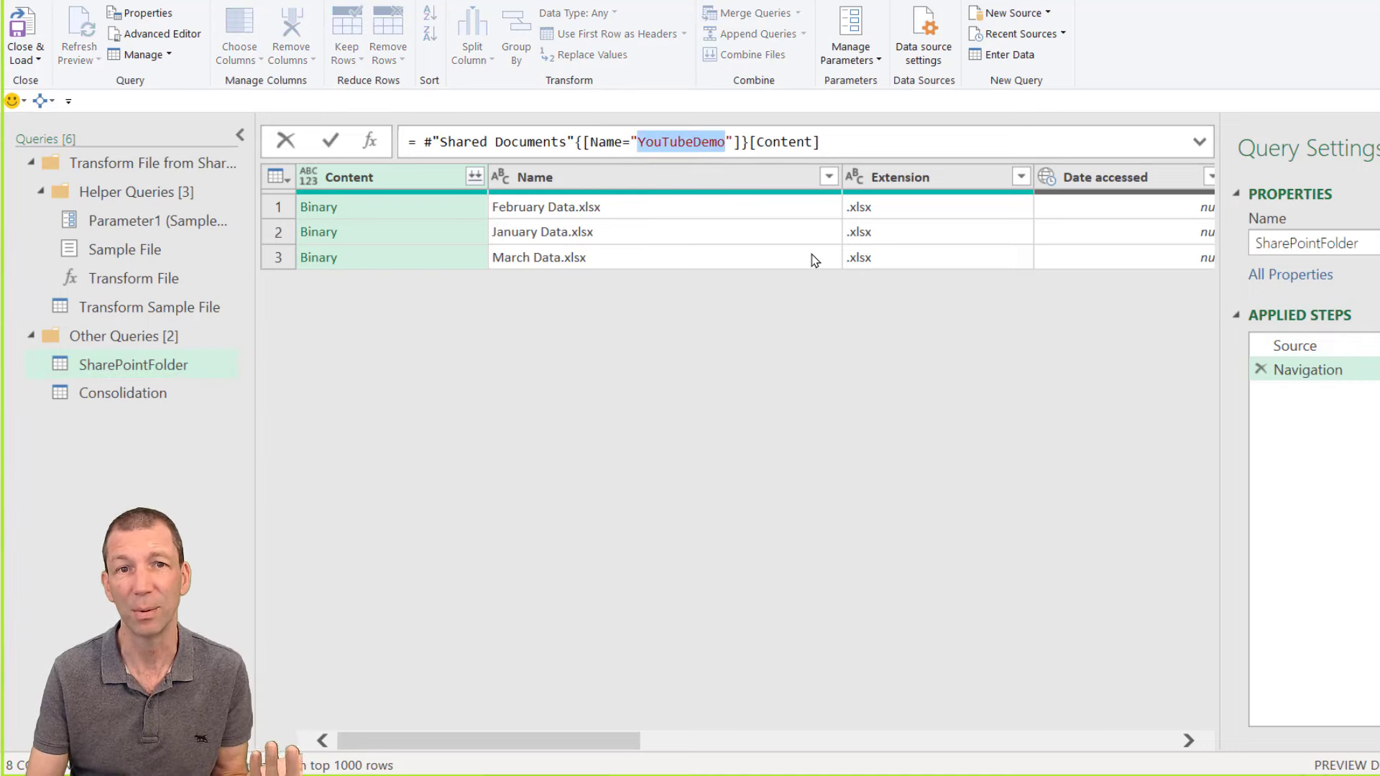
left_click(662, 142)
triple_click(662, 142)
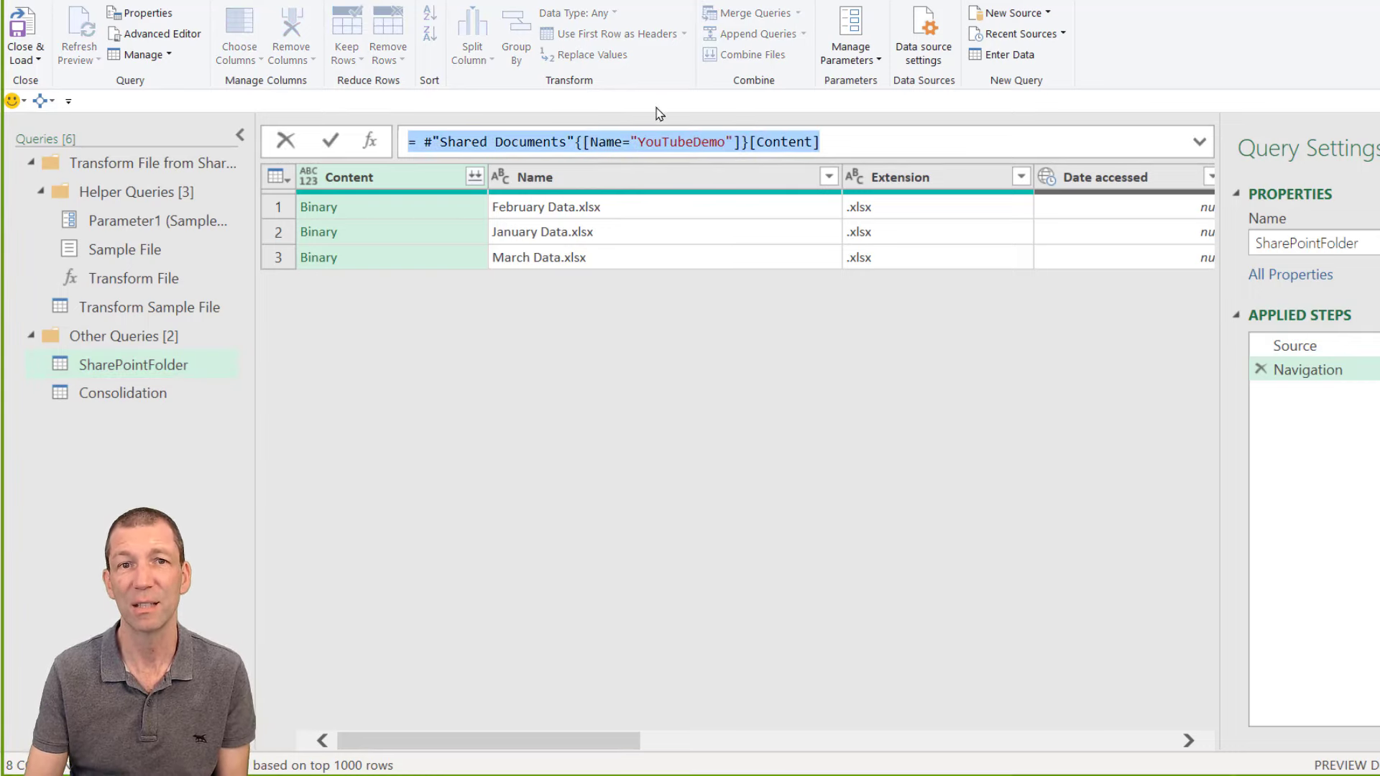
double_click(660, 142)
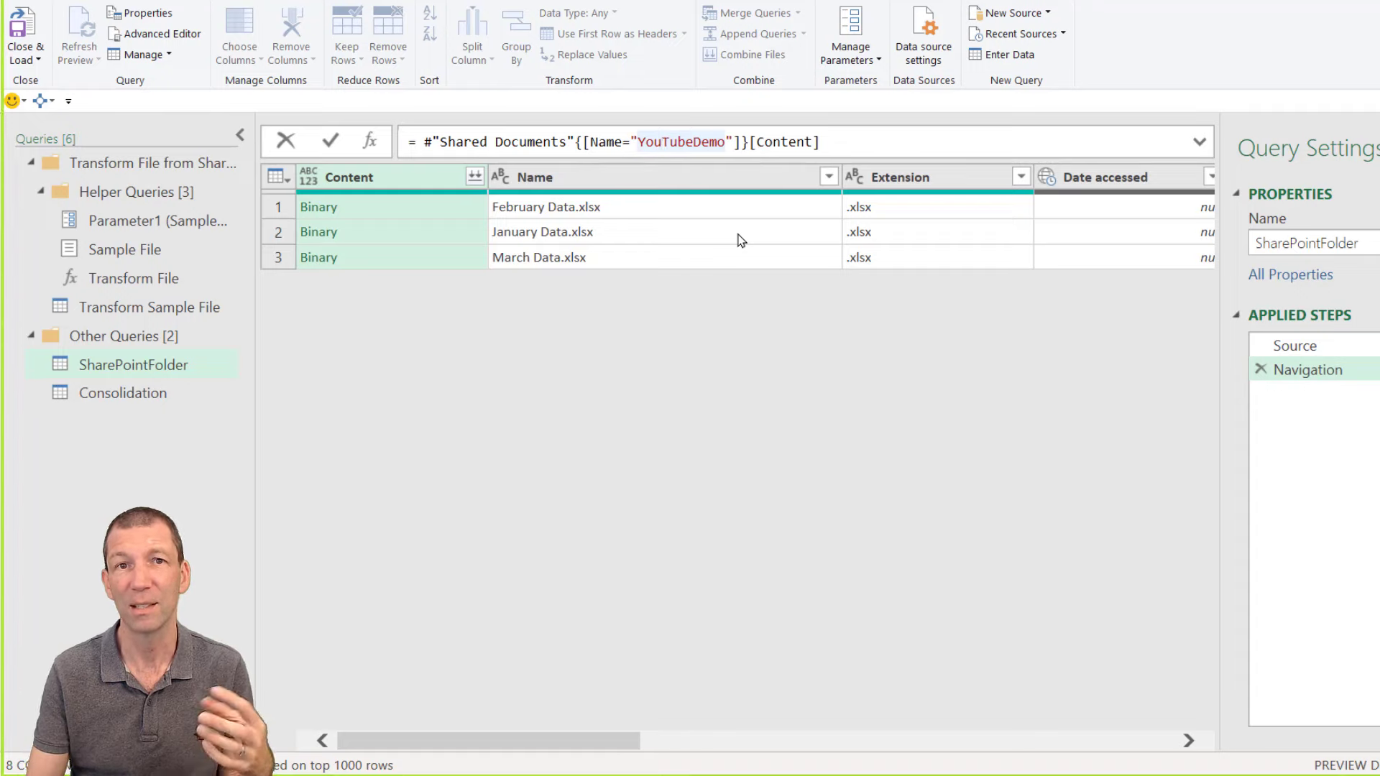
left_click(152, 378)
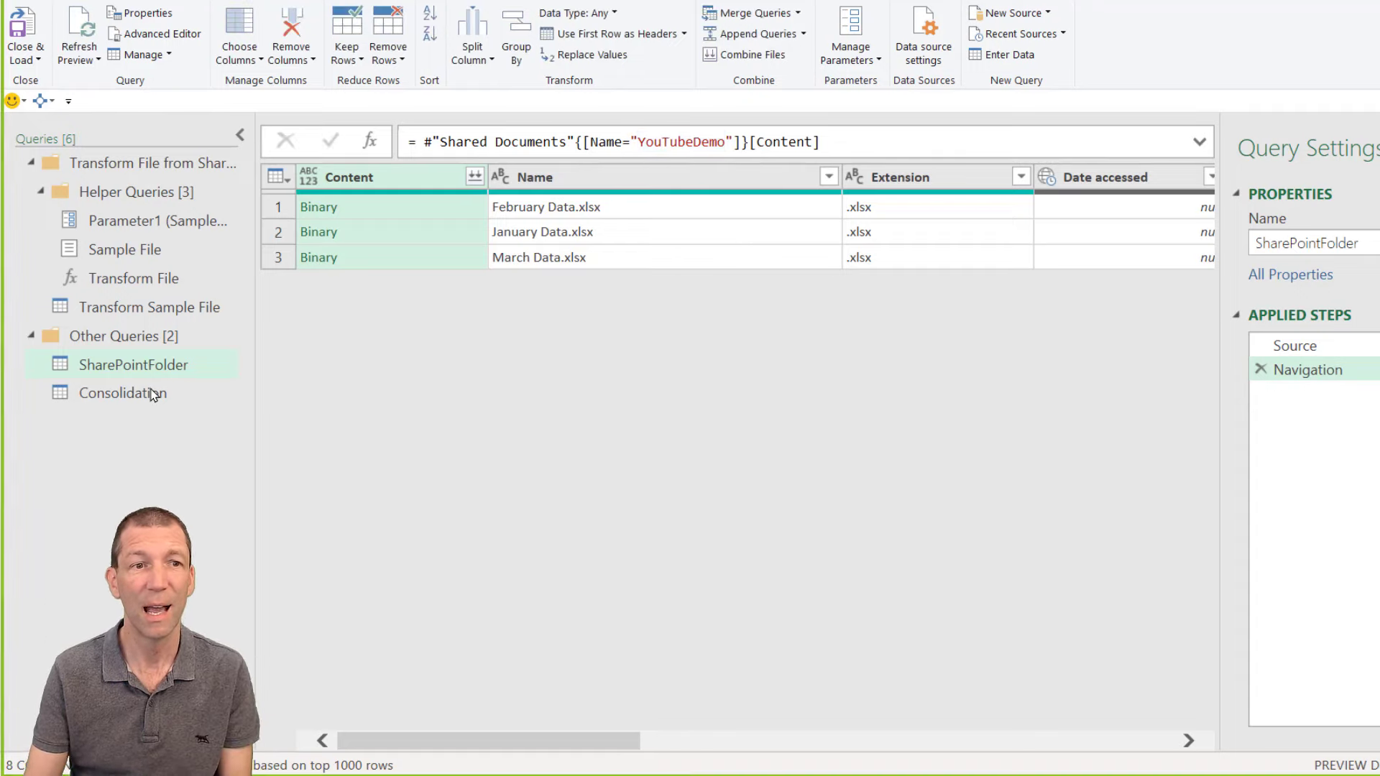
left_click(132, 258)
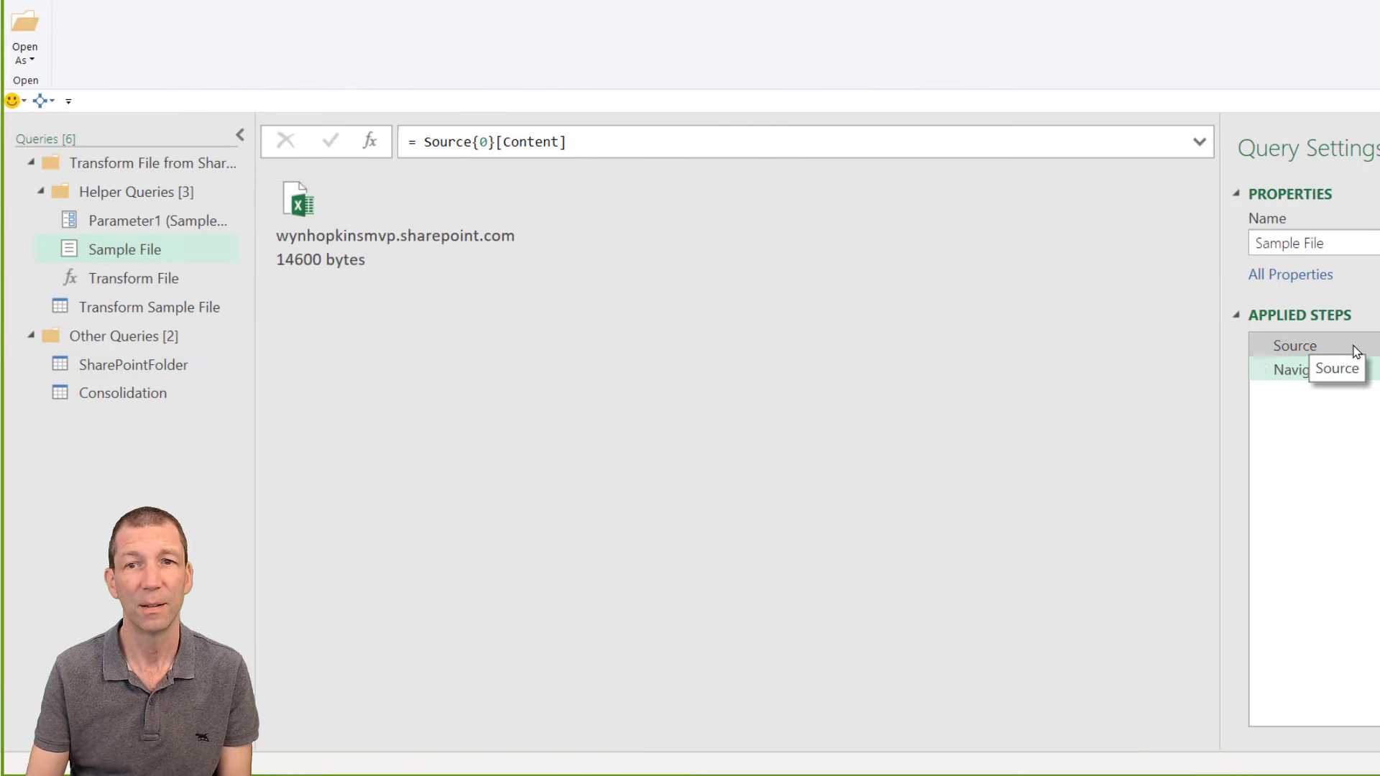
left_click(1356, 351)
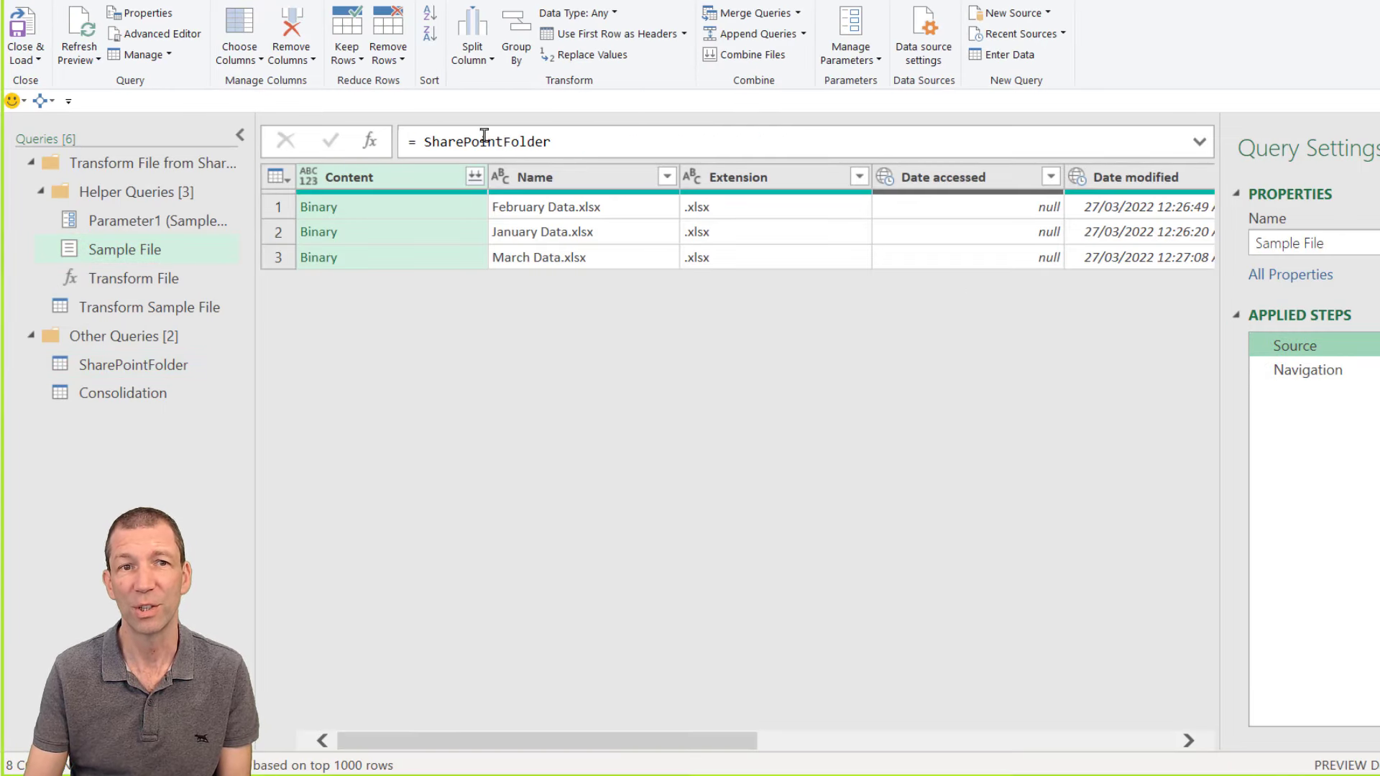
left_click(144, 392)
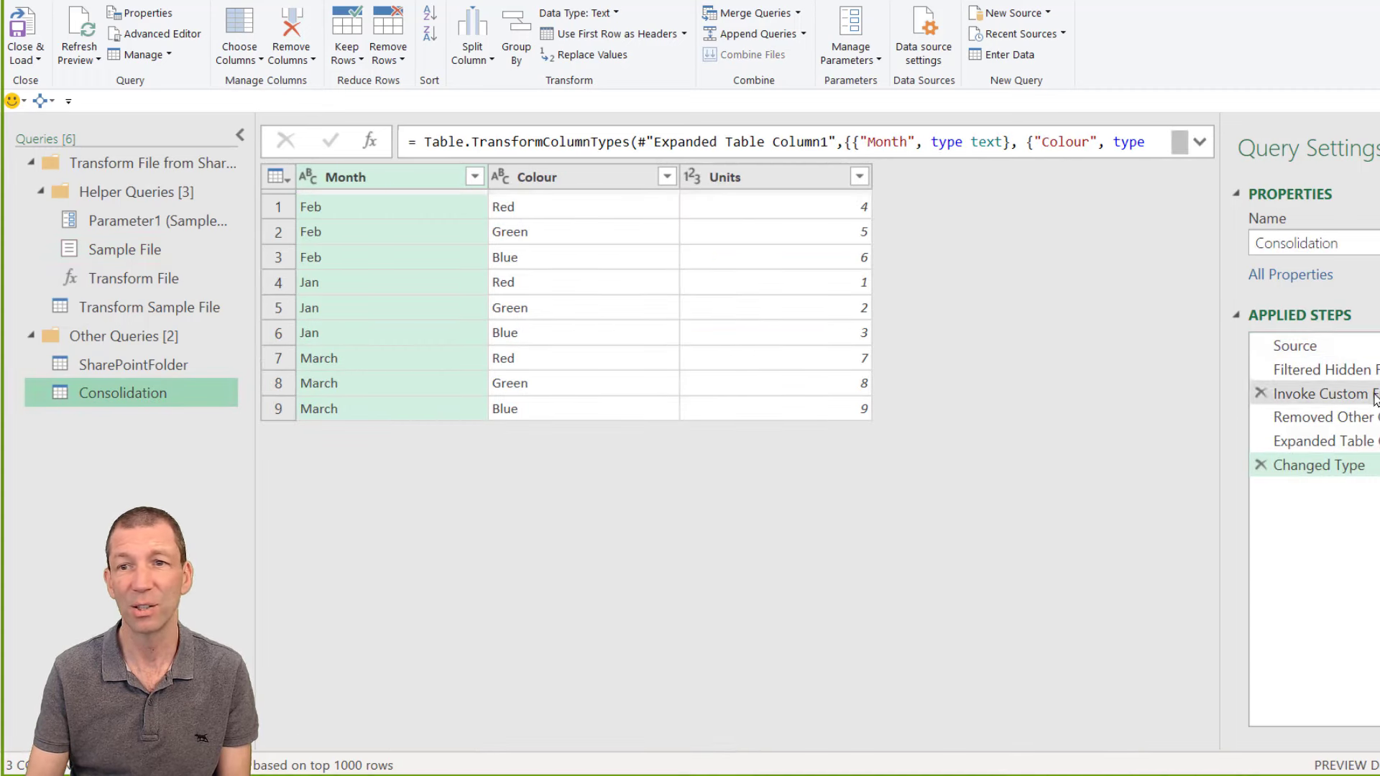
left_click(1315, 346)
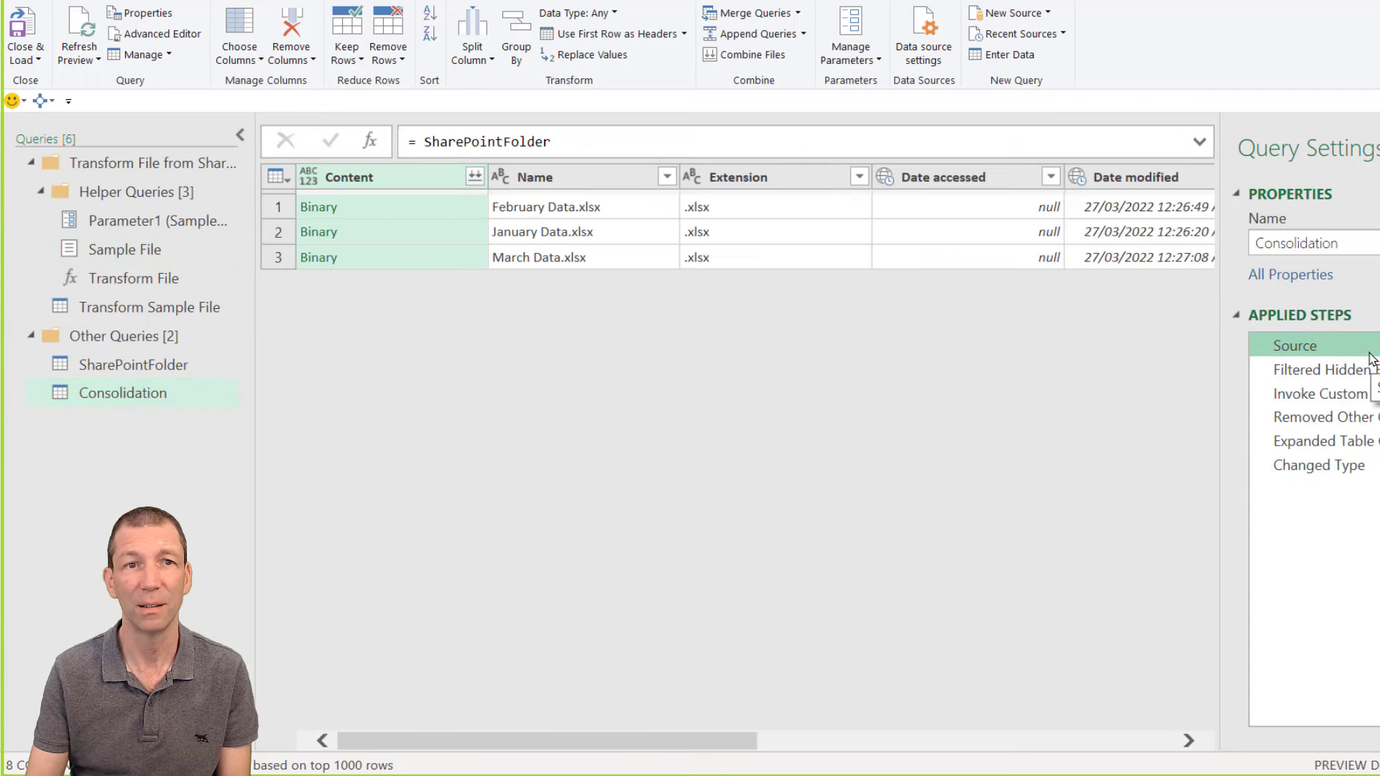
double_click(479, 138)
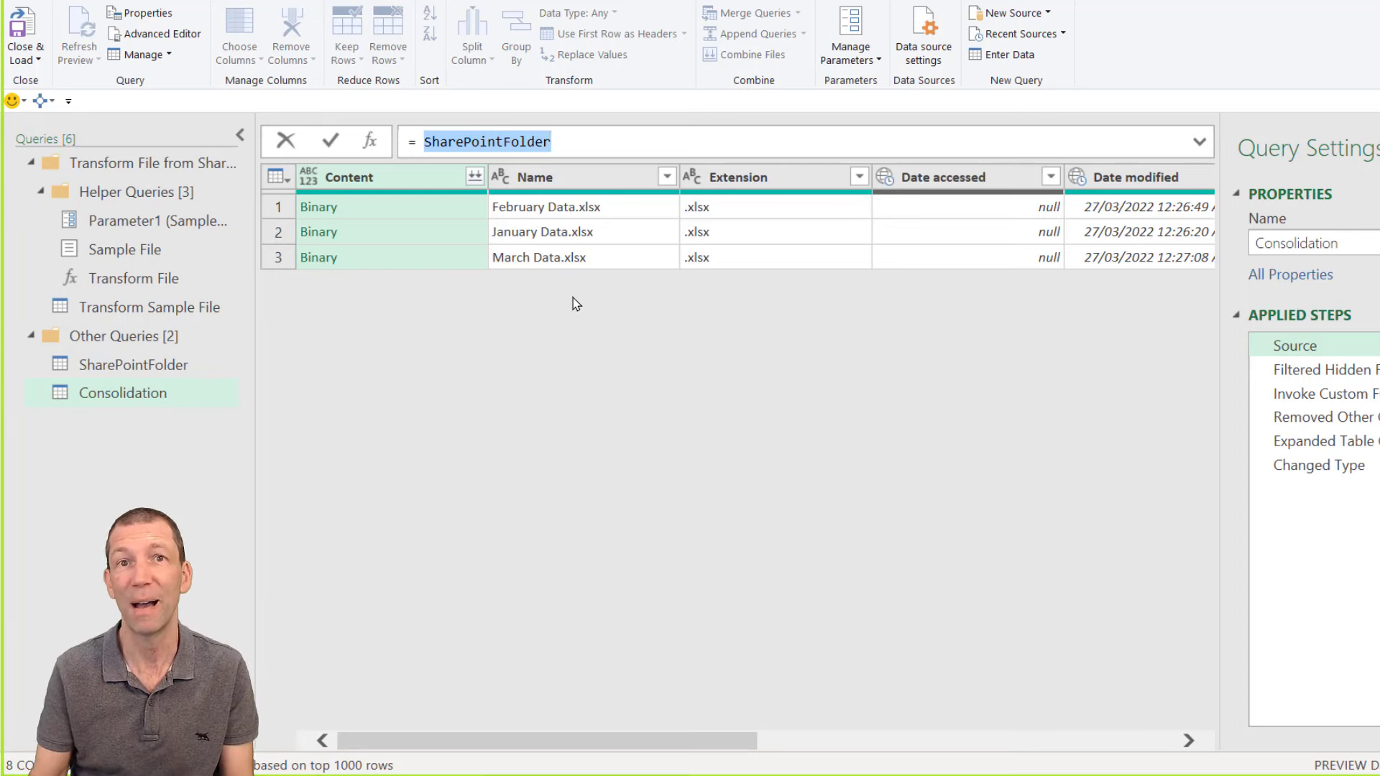
key("Escape")
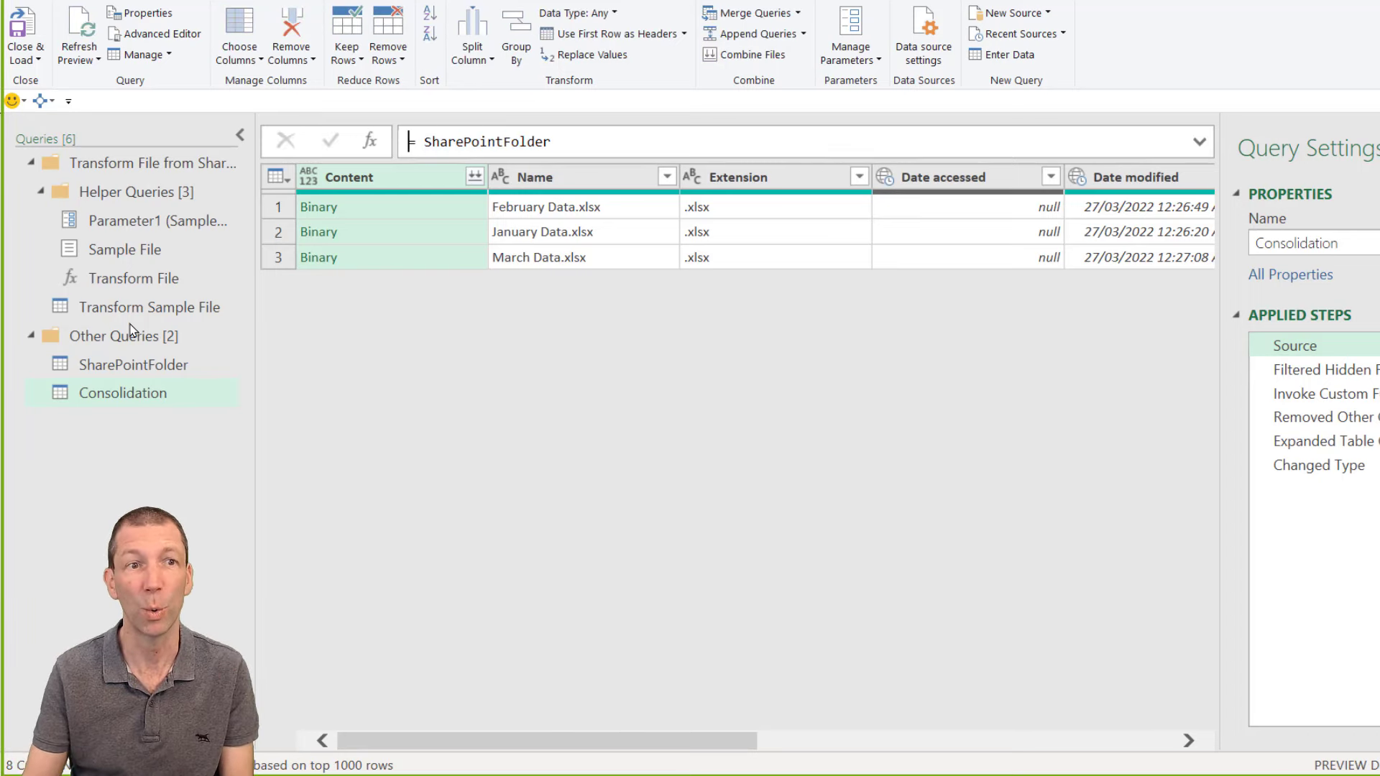
left_click(138, 368)
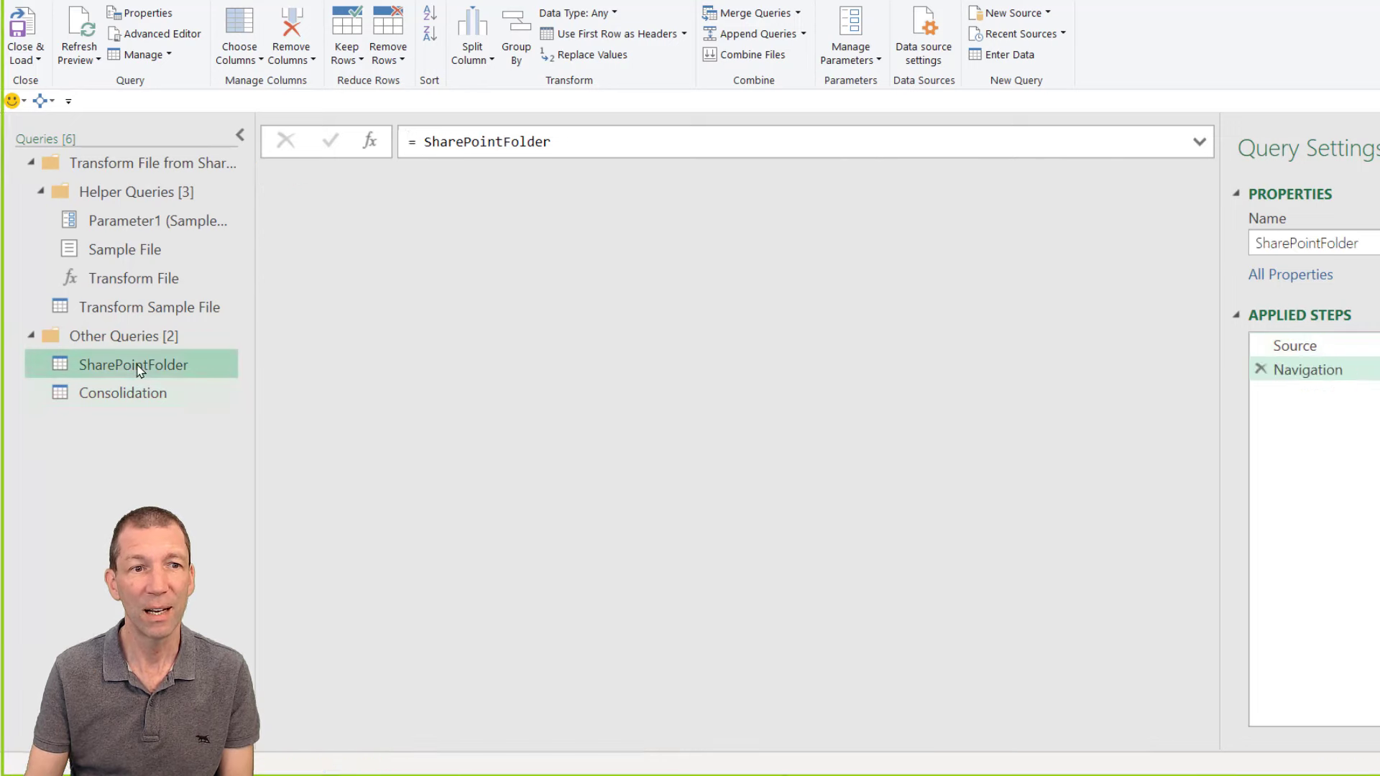
left_click(1319, 352)
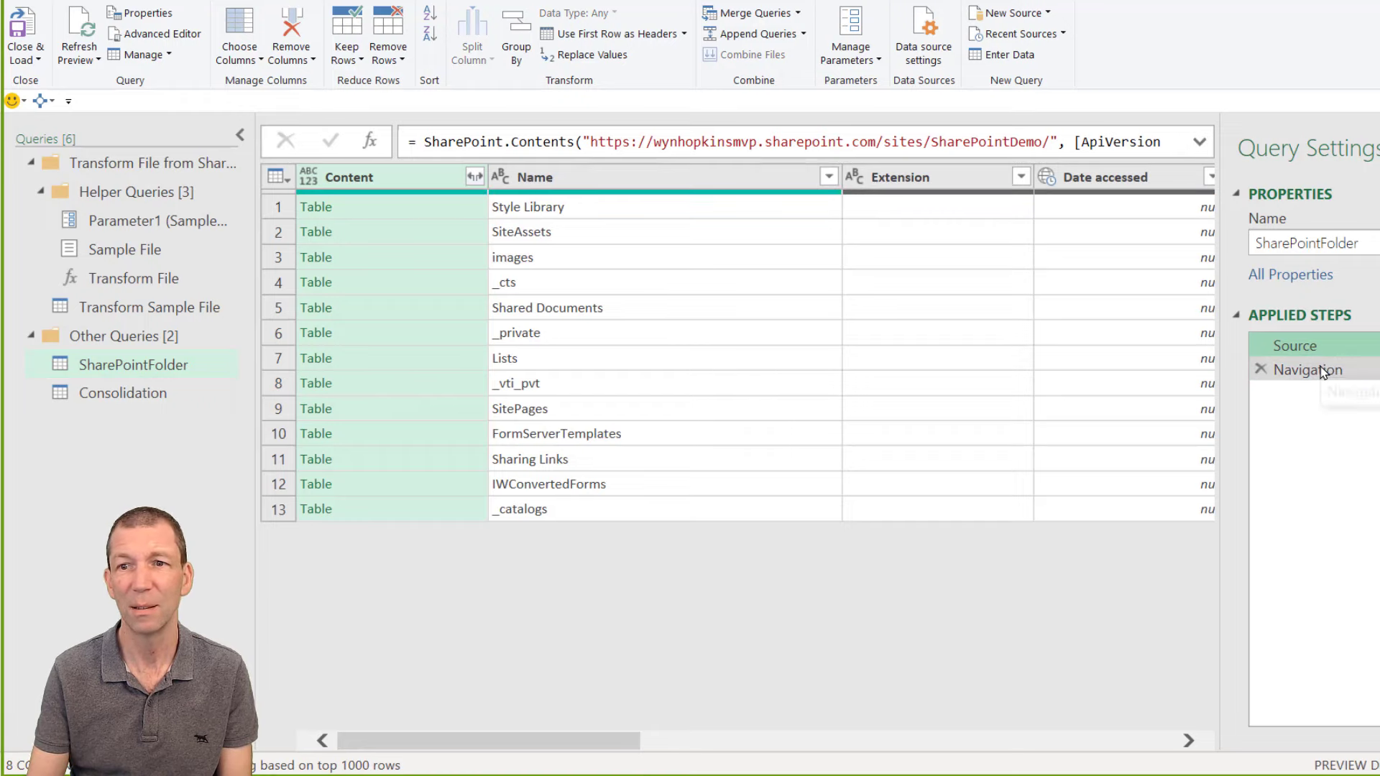
left_click(1322, 371)
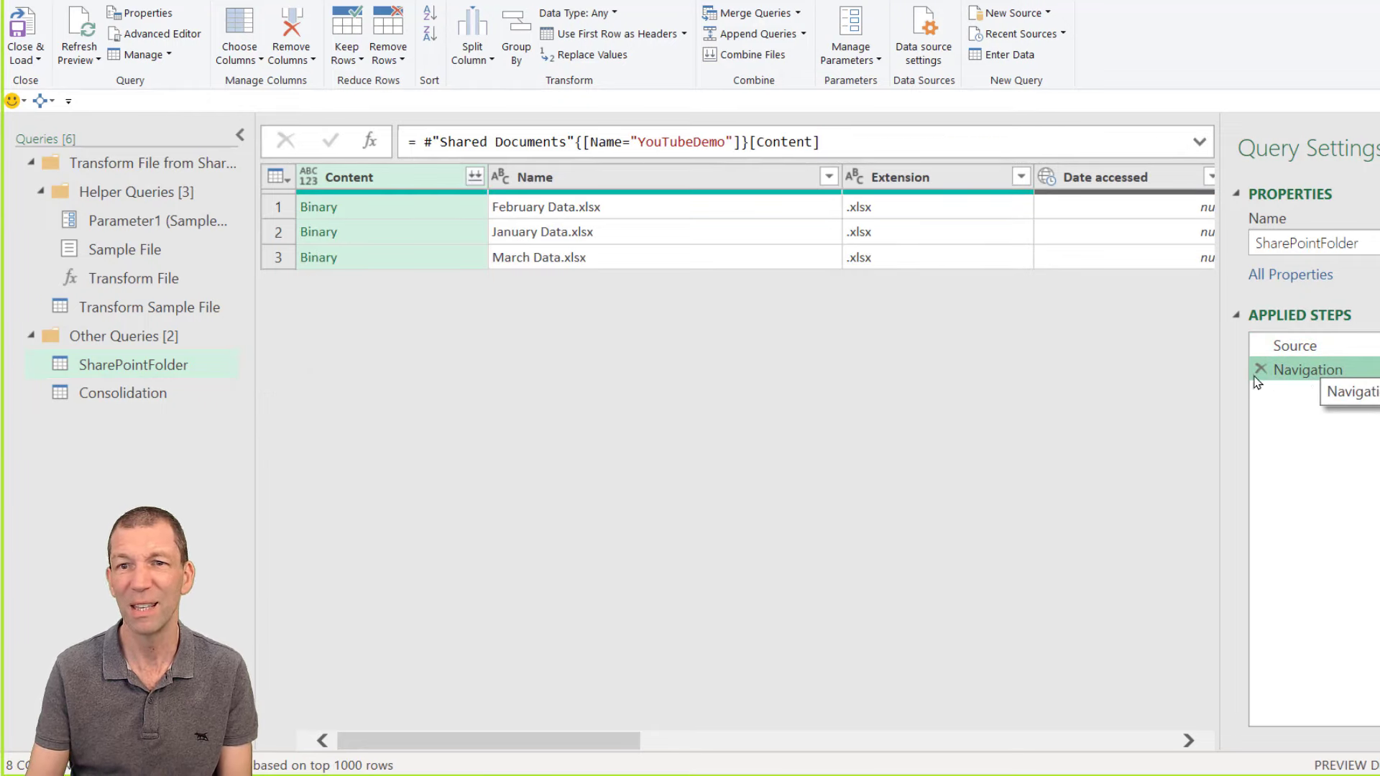
left_click(1323, 343)
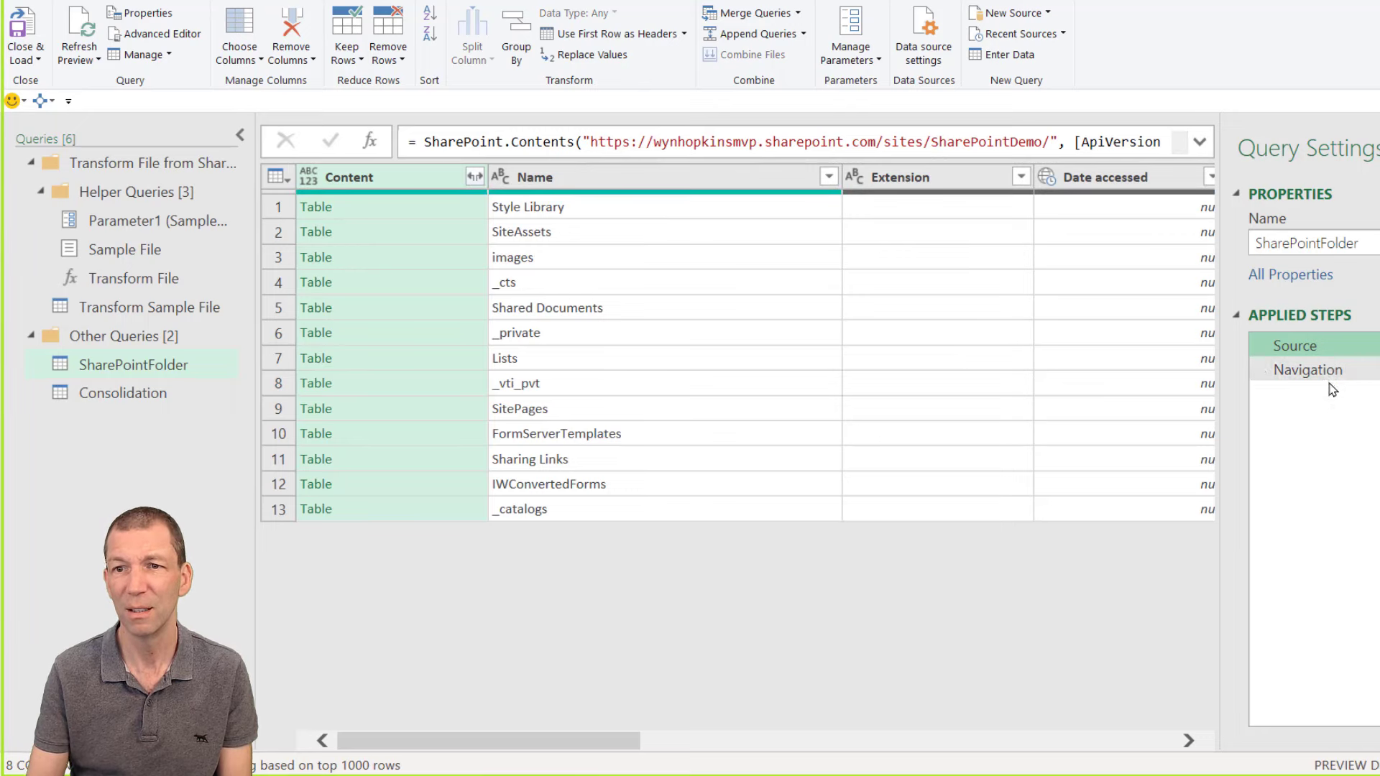
left_click(1326, 371)
left_click(1333, 346)
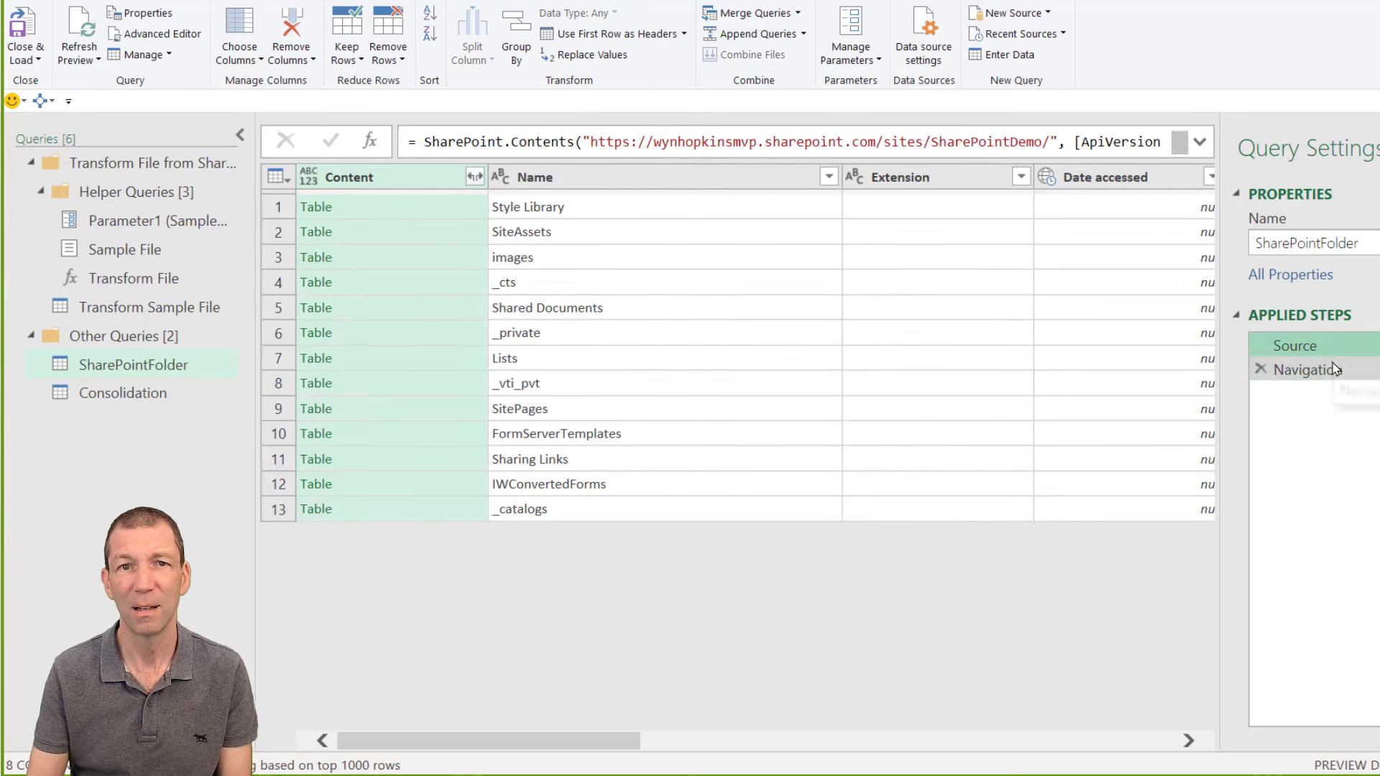
left_click(1333, 370)
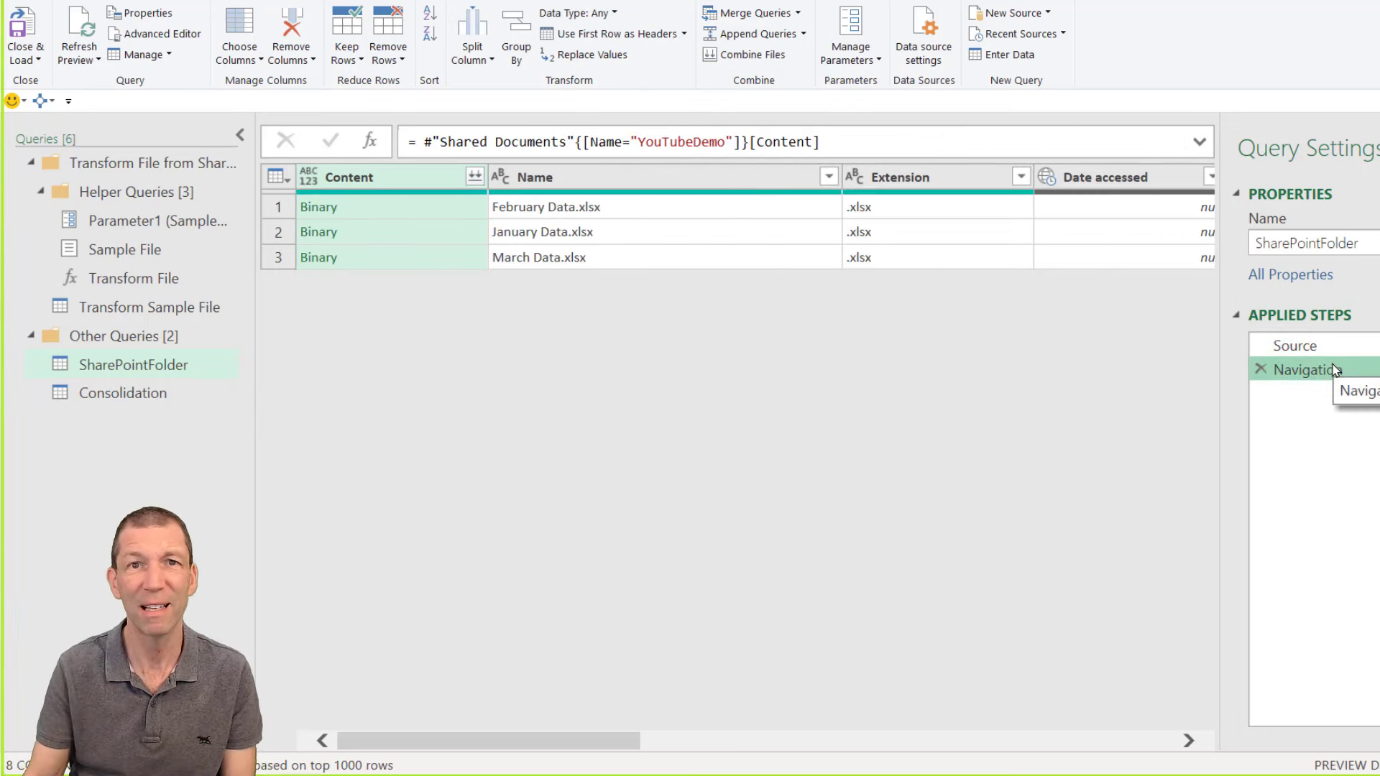
Step: In the Advanced Editor, add the line 'Source2 = Source,' above the Shared Documents step
left_click(174, 40)
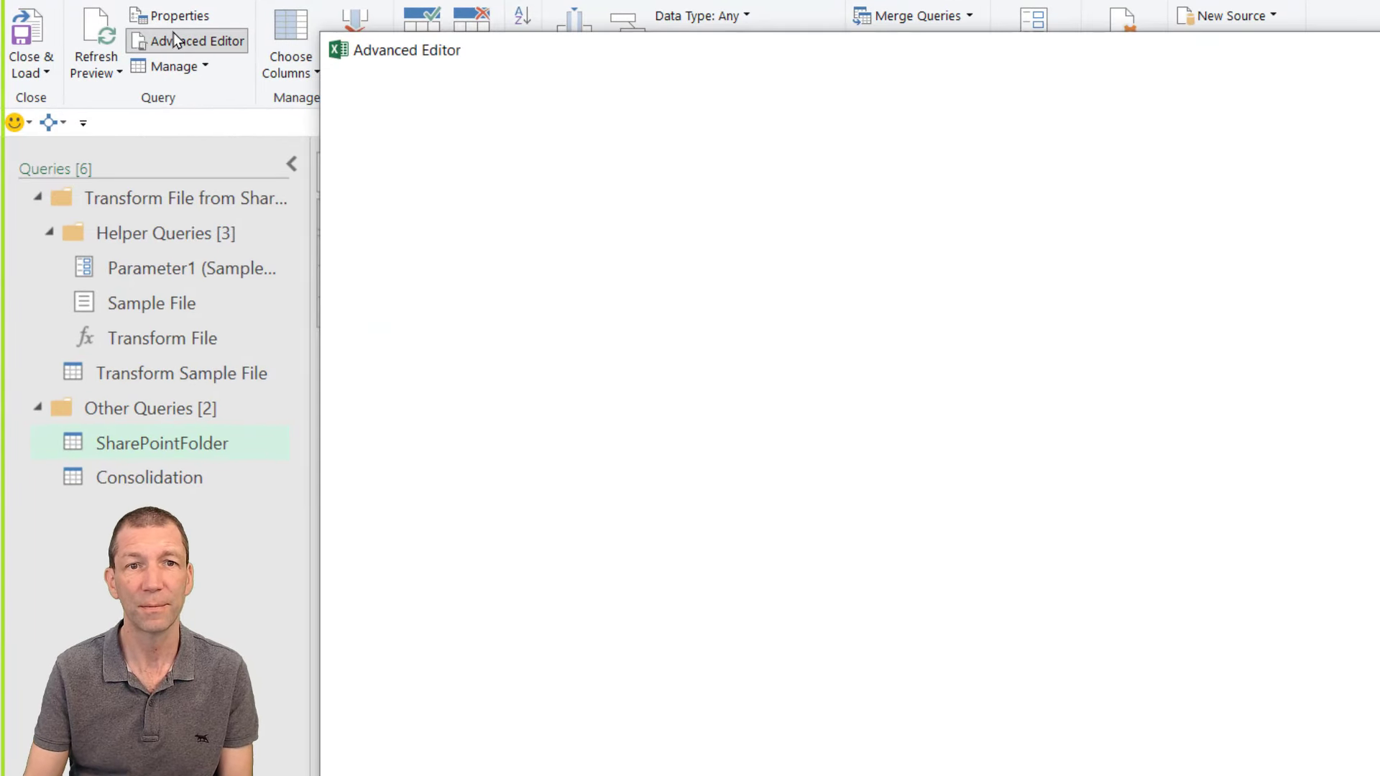
left_click_drag(394, 213, 1016, 211)
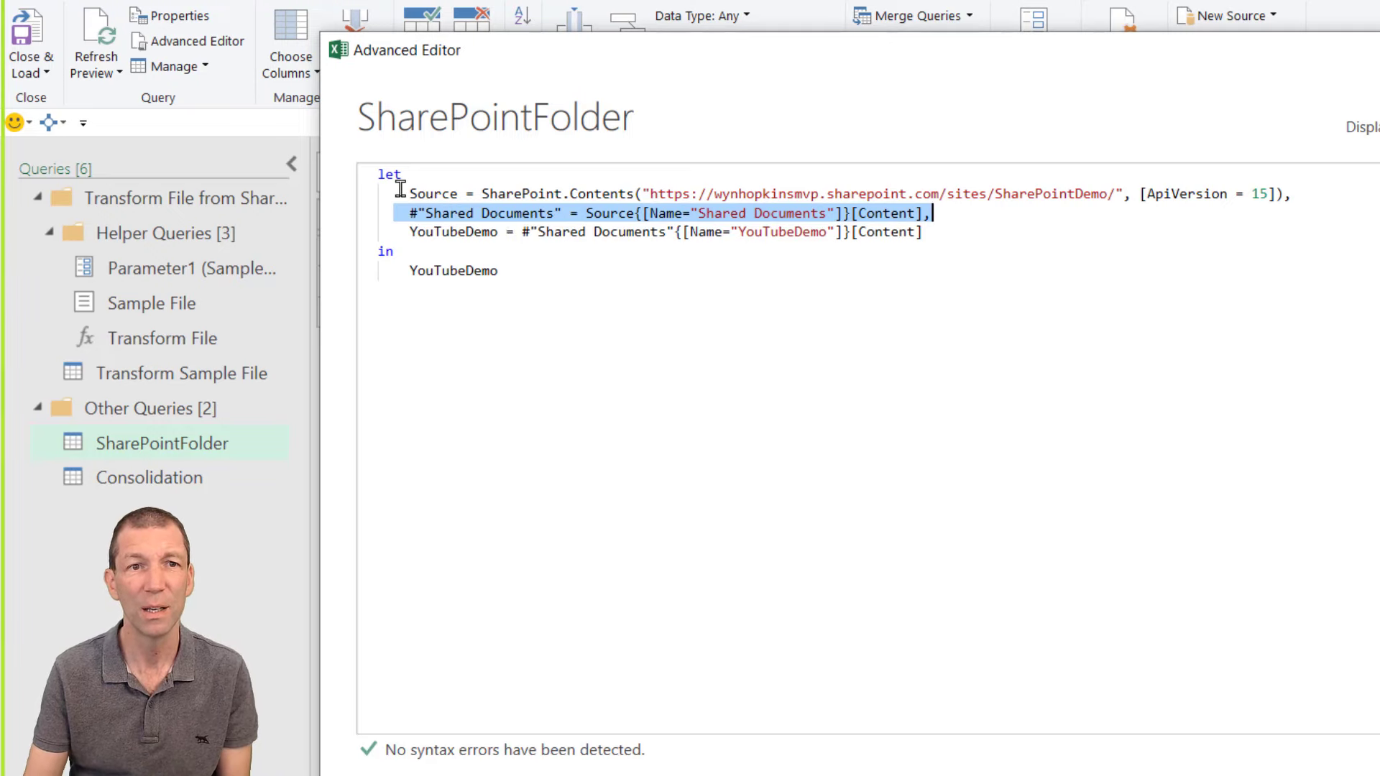
left_click(407, 213)
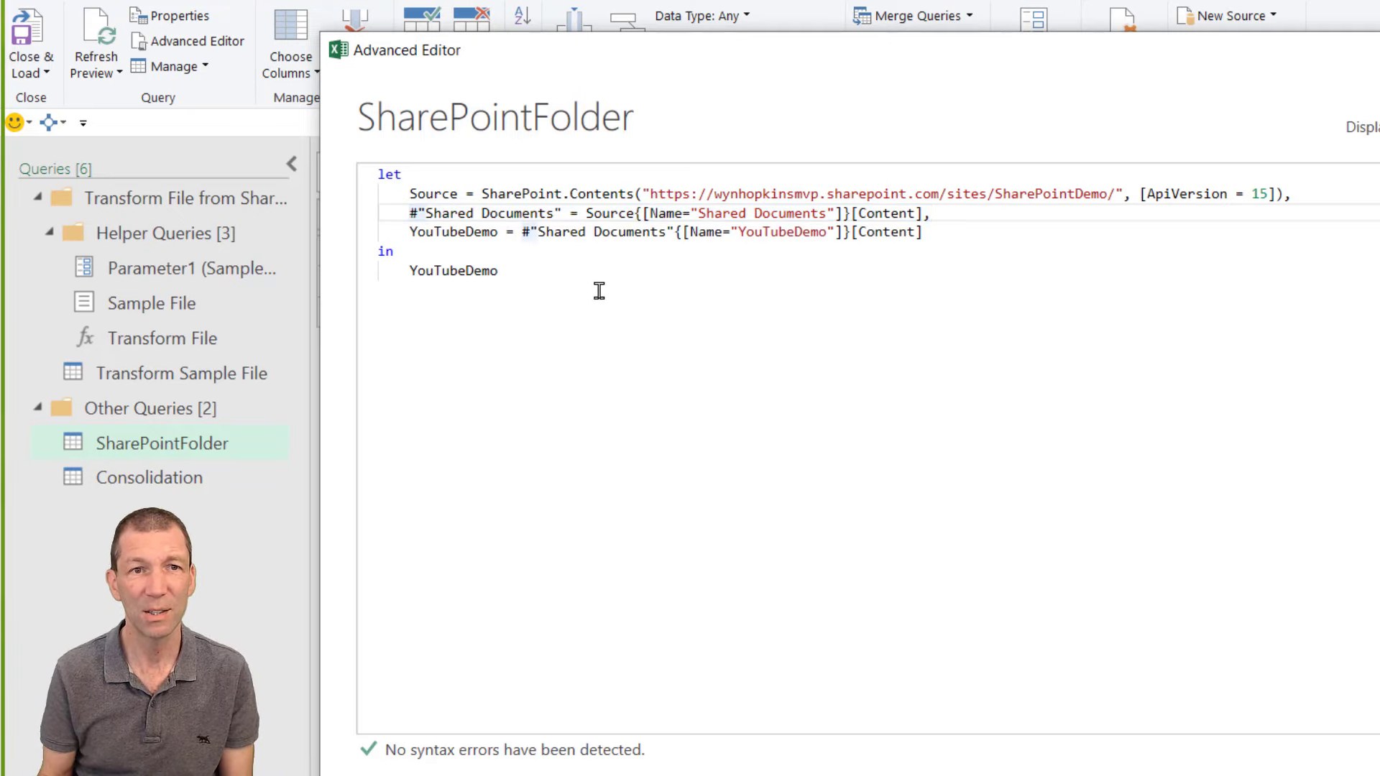
key("Return")
key("Up")
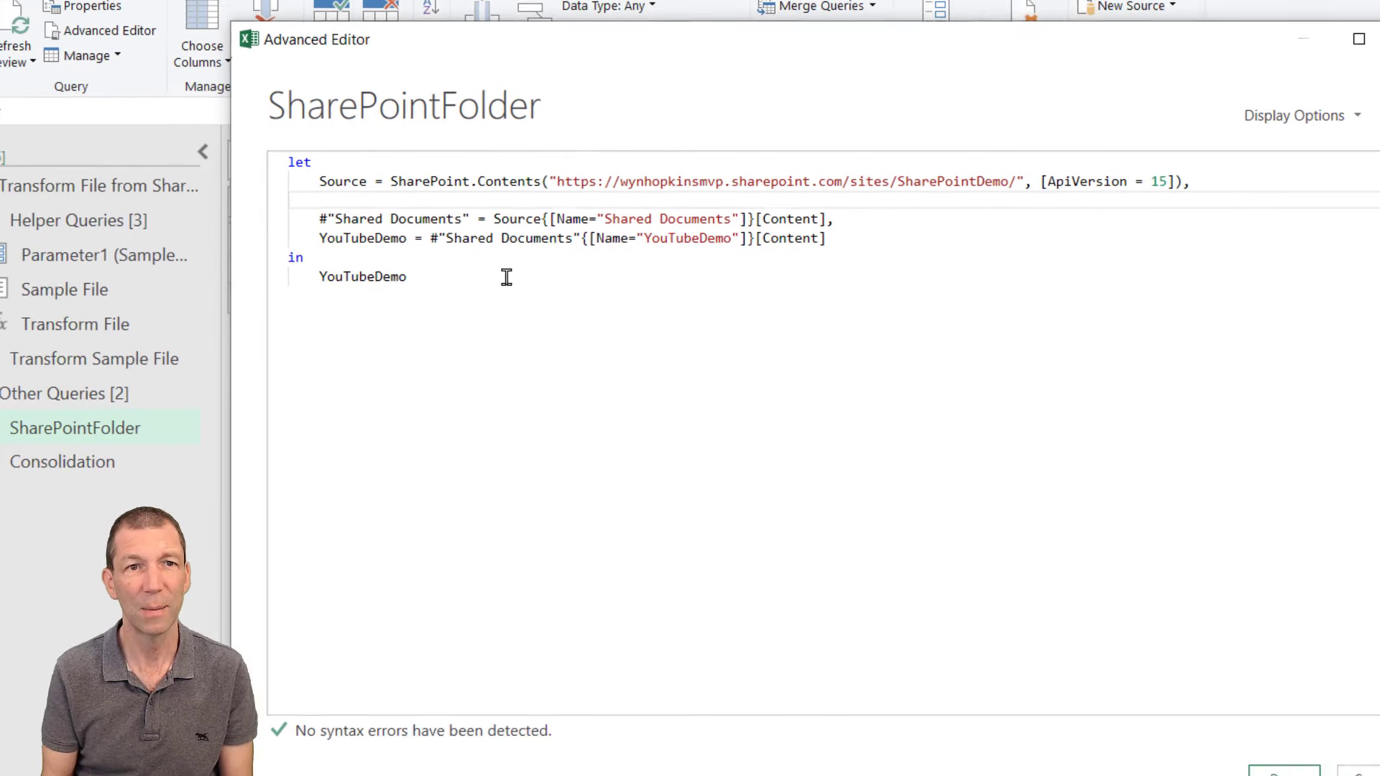
type("Source2")
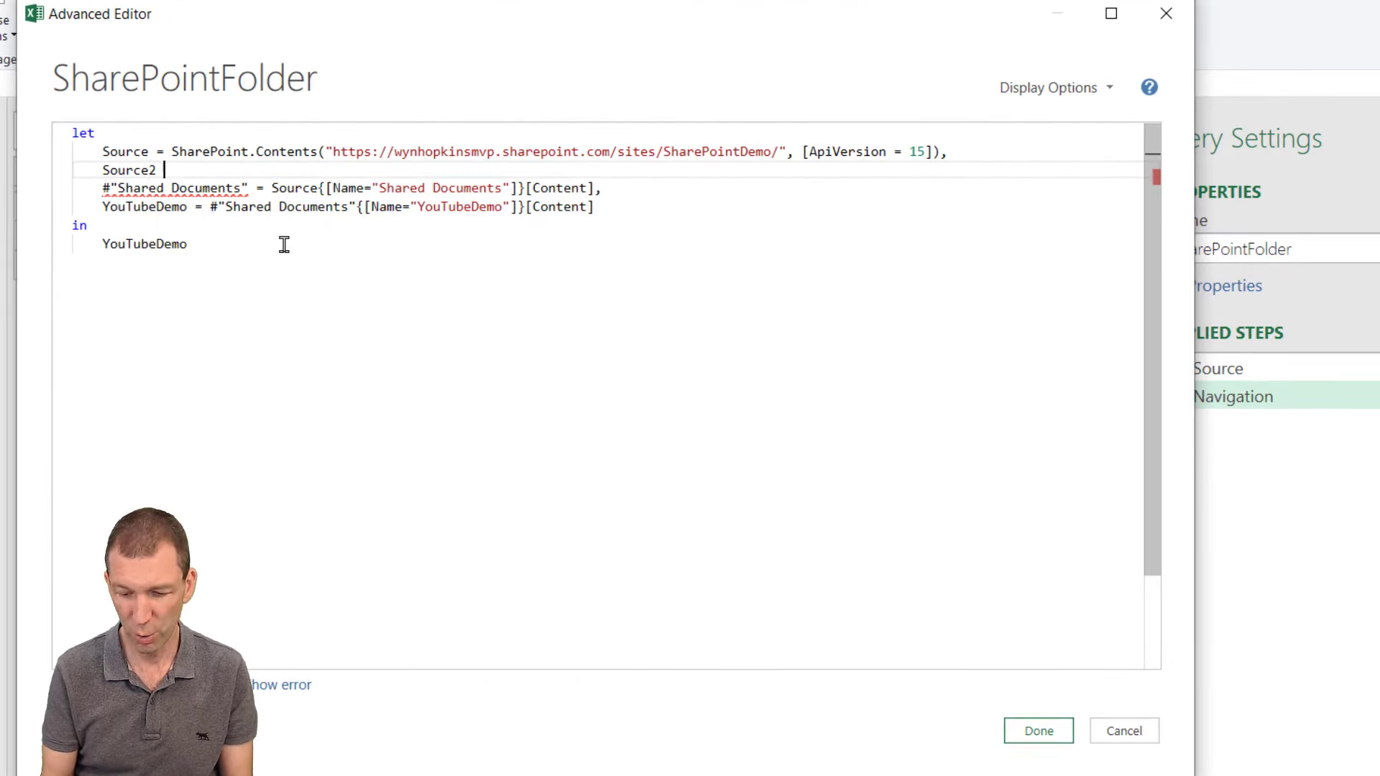
type(" = Source,")
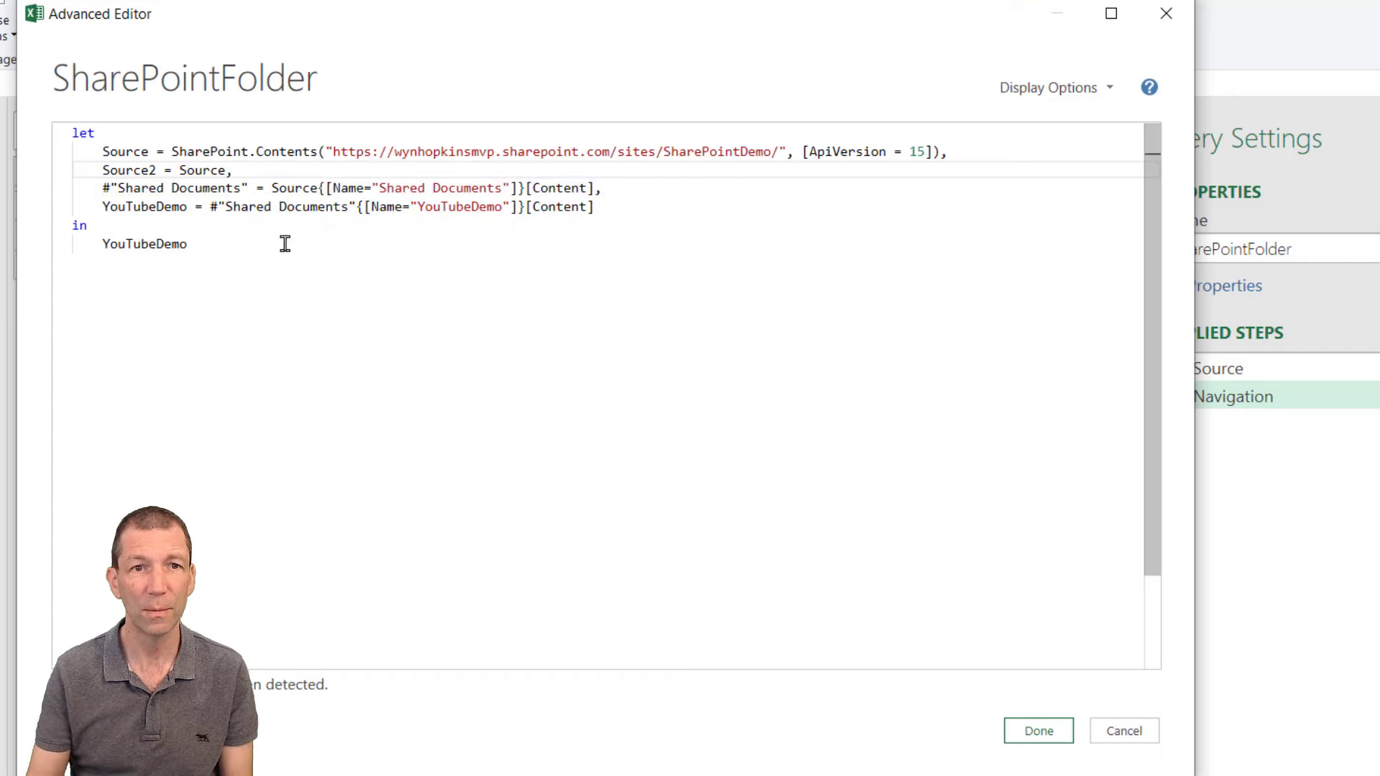
Step: Change the Shared Documents step to read from Source2{ and apply the code
left_click(322, 187)
type("2")
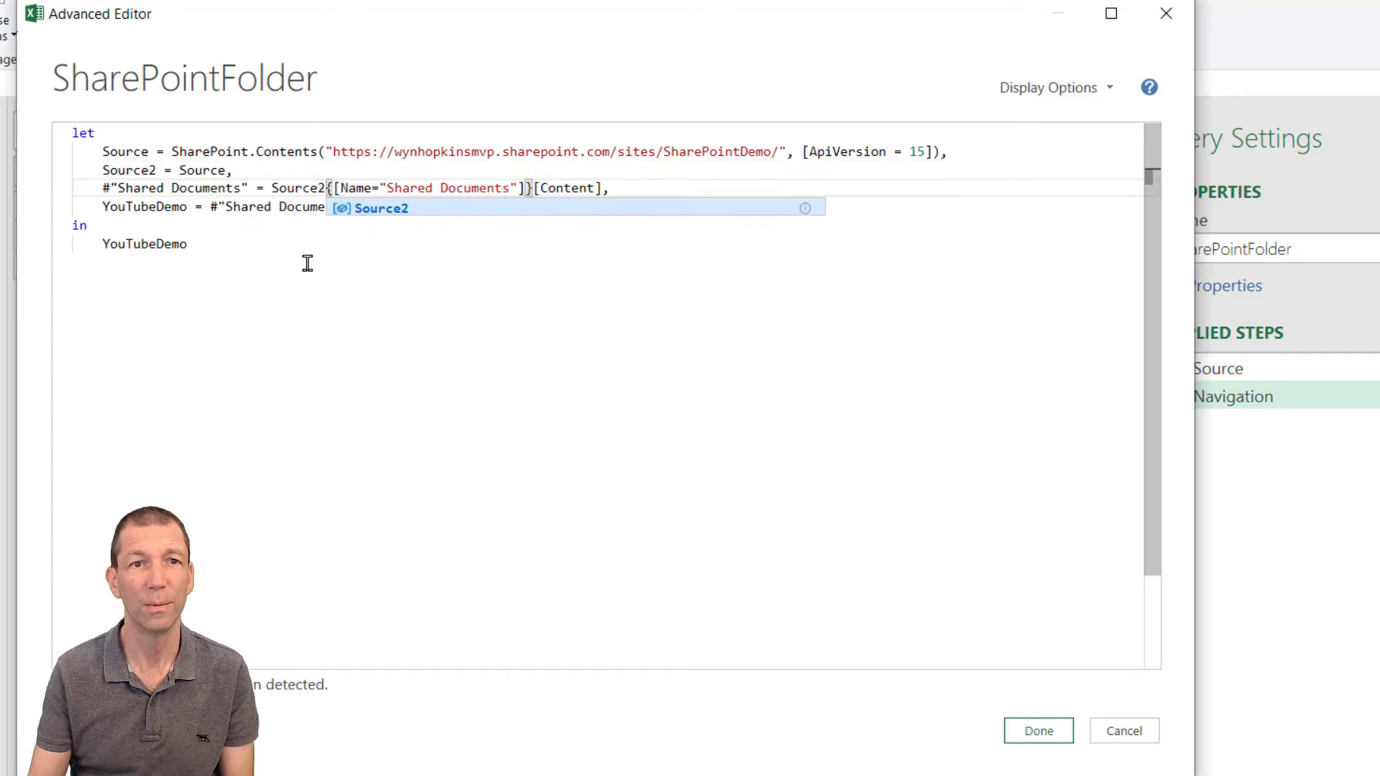
left_click(308, 262)
left_click(1050, 727)
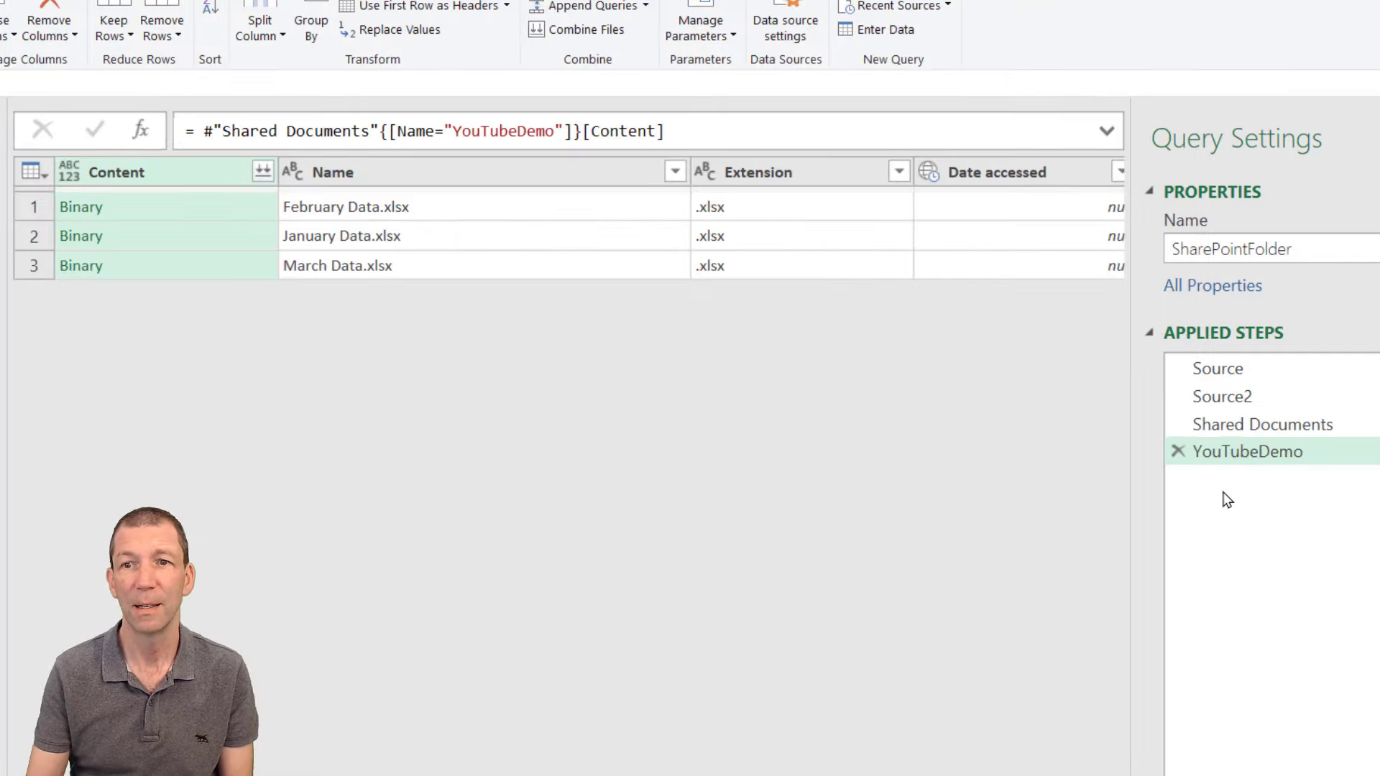
Step: Check the Source2, Shared Documents and YouTubeDemo steps' outputs, ending back on Source2
left_click(1255, 396)
left_click(1263, 426)
left_click(1262, 451)
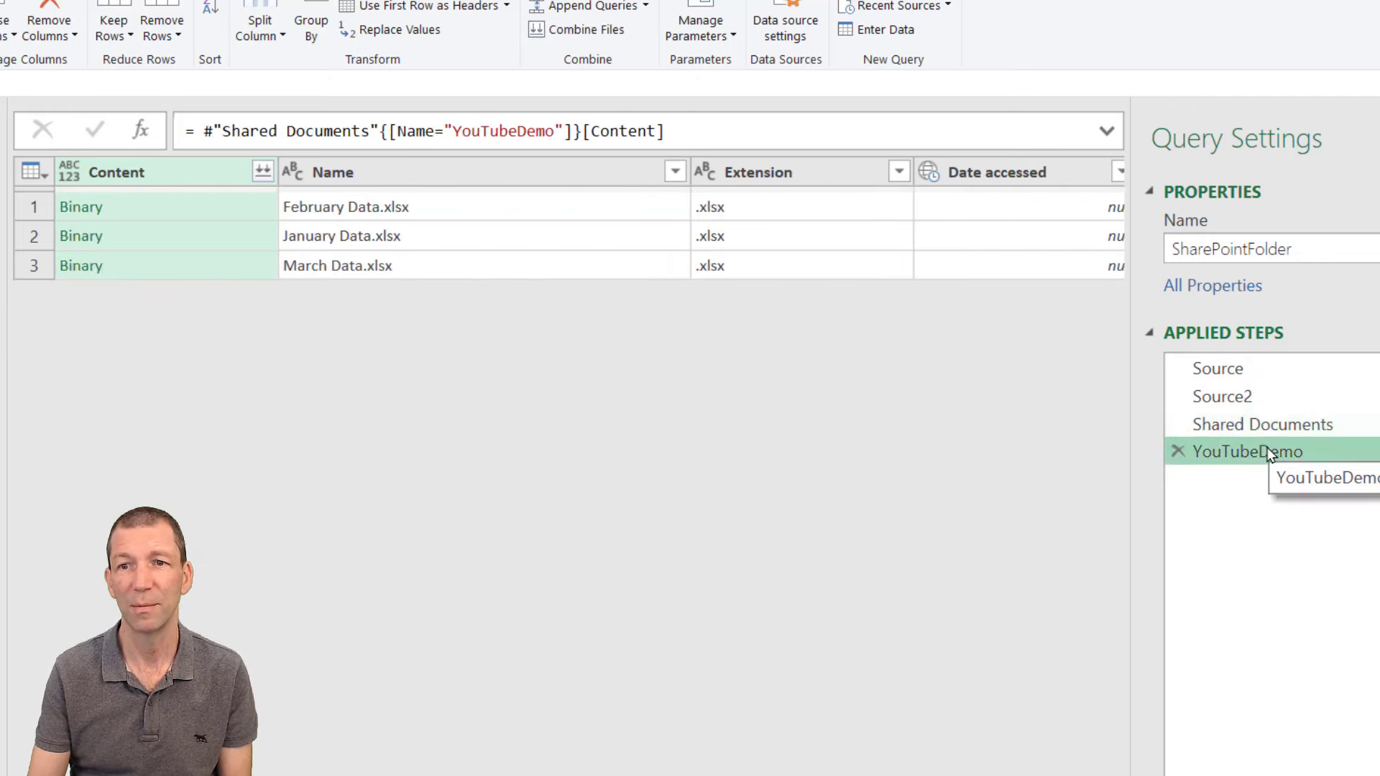
left_click(1238, 401)
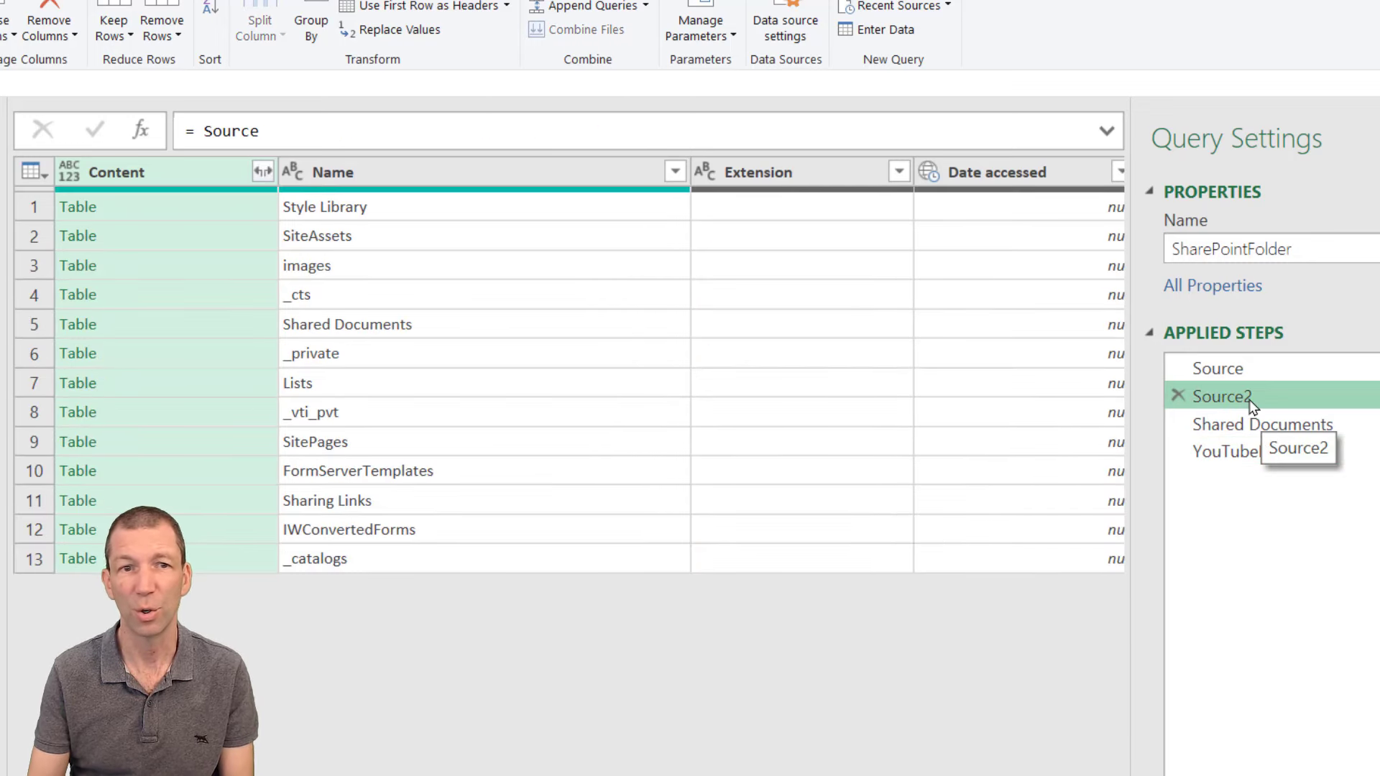
Step: Rename the Source2 step to 'High Level Folder'
left_click(1249, 400)
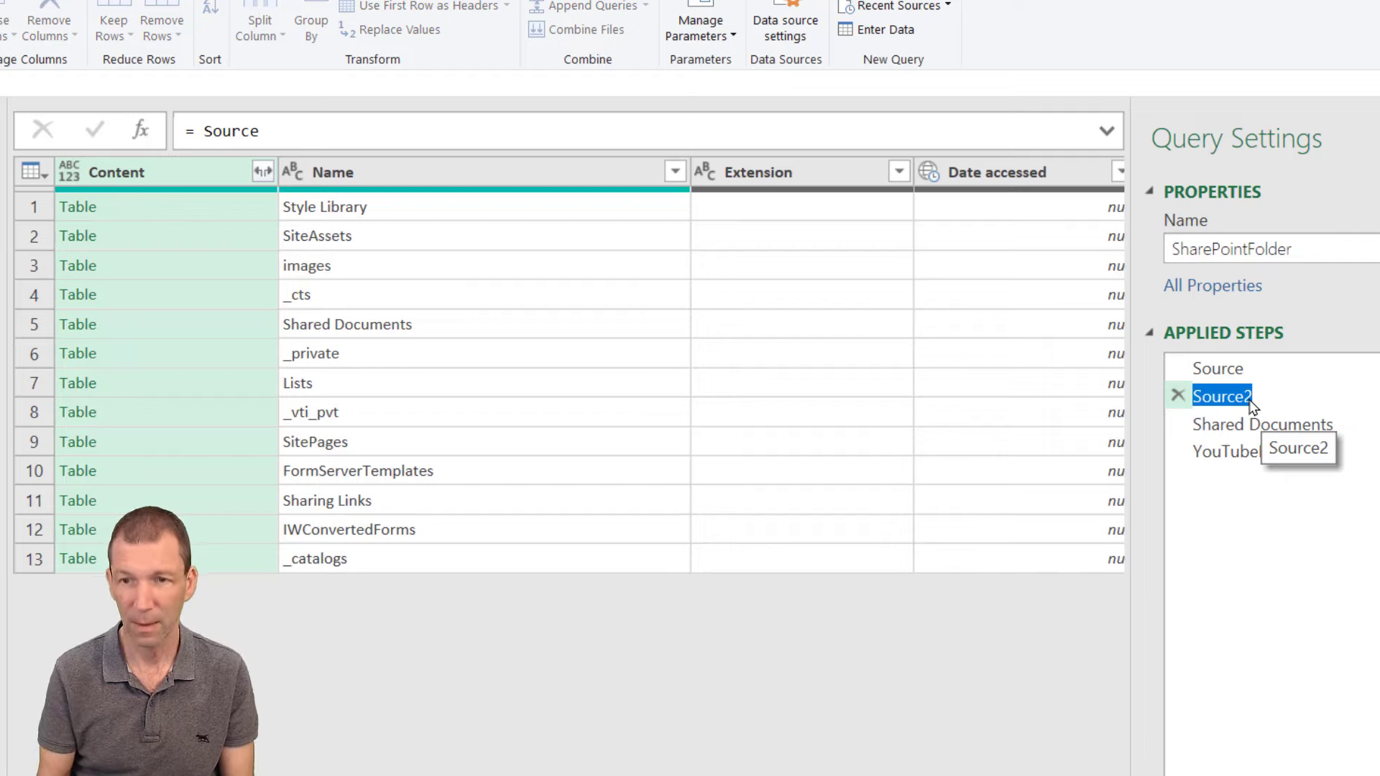
type("Main")
key("BackSpace")
key("BackSpace")
key("BackSpace")
key("BackSpace")
type("High Level Folder")
key("Return")
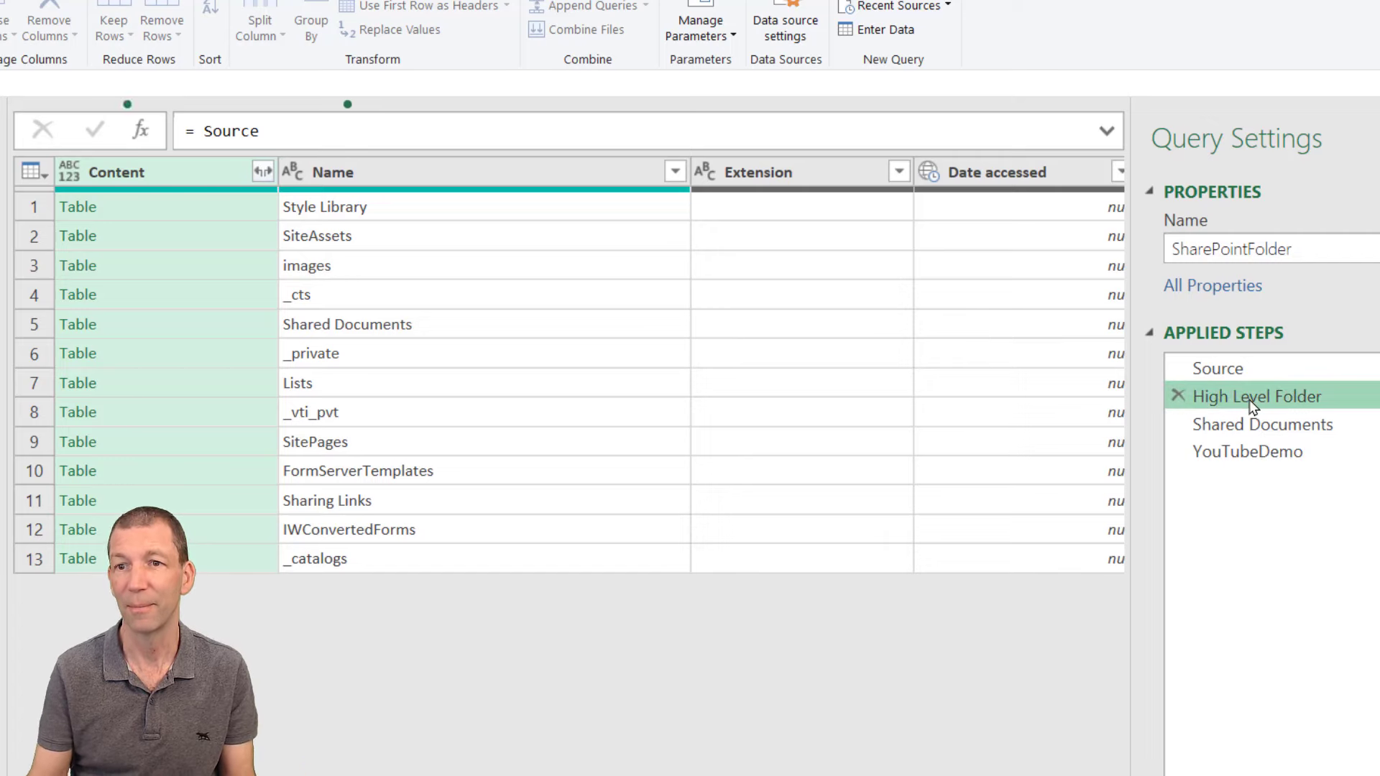
Step: Confirm Shared Documents and YouTubeDemo still work, then view the High Level Folder output
left_click(1274, 422)
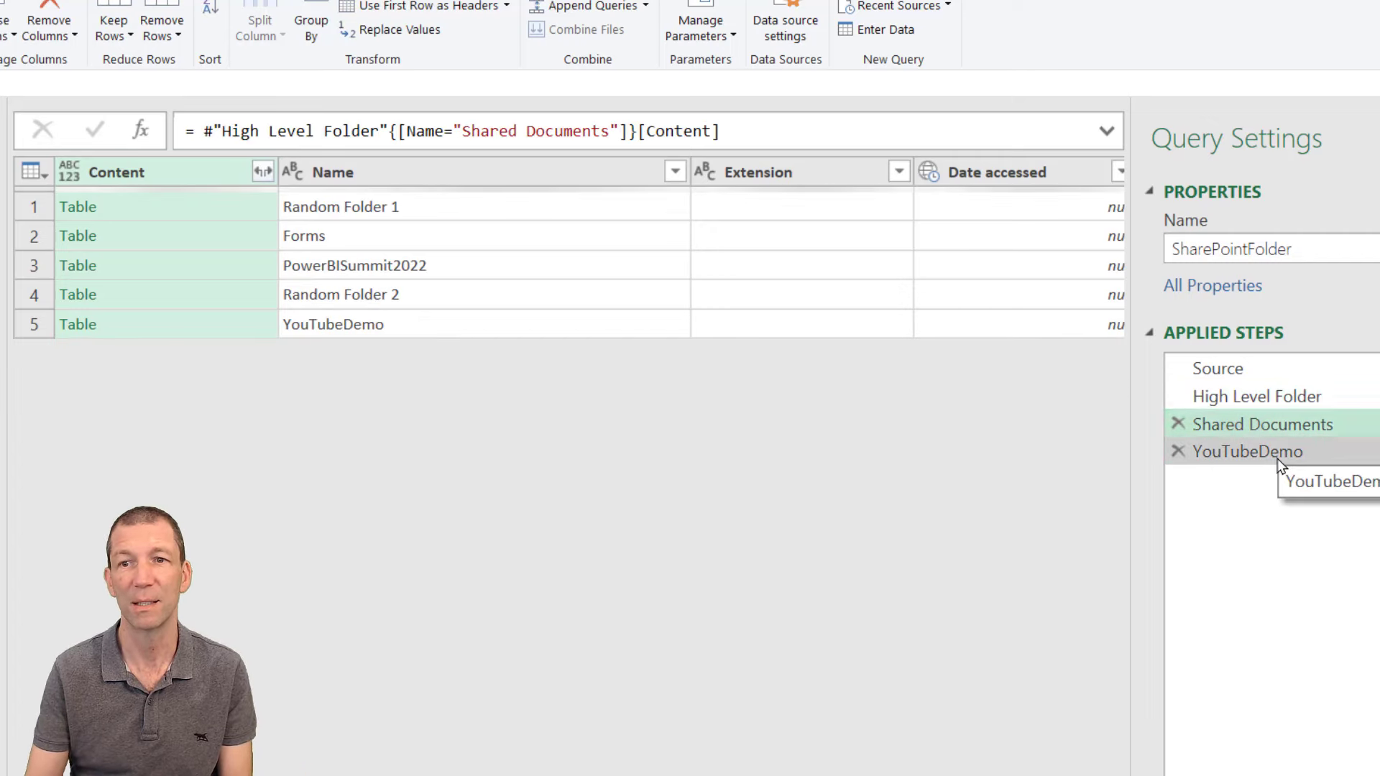
left_click(1278, 459)
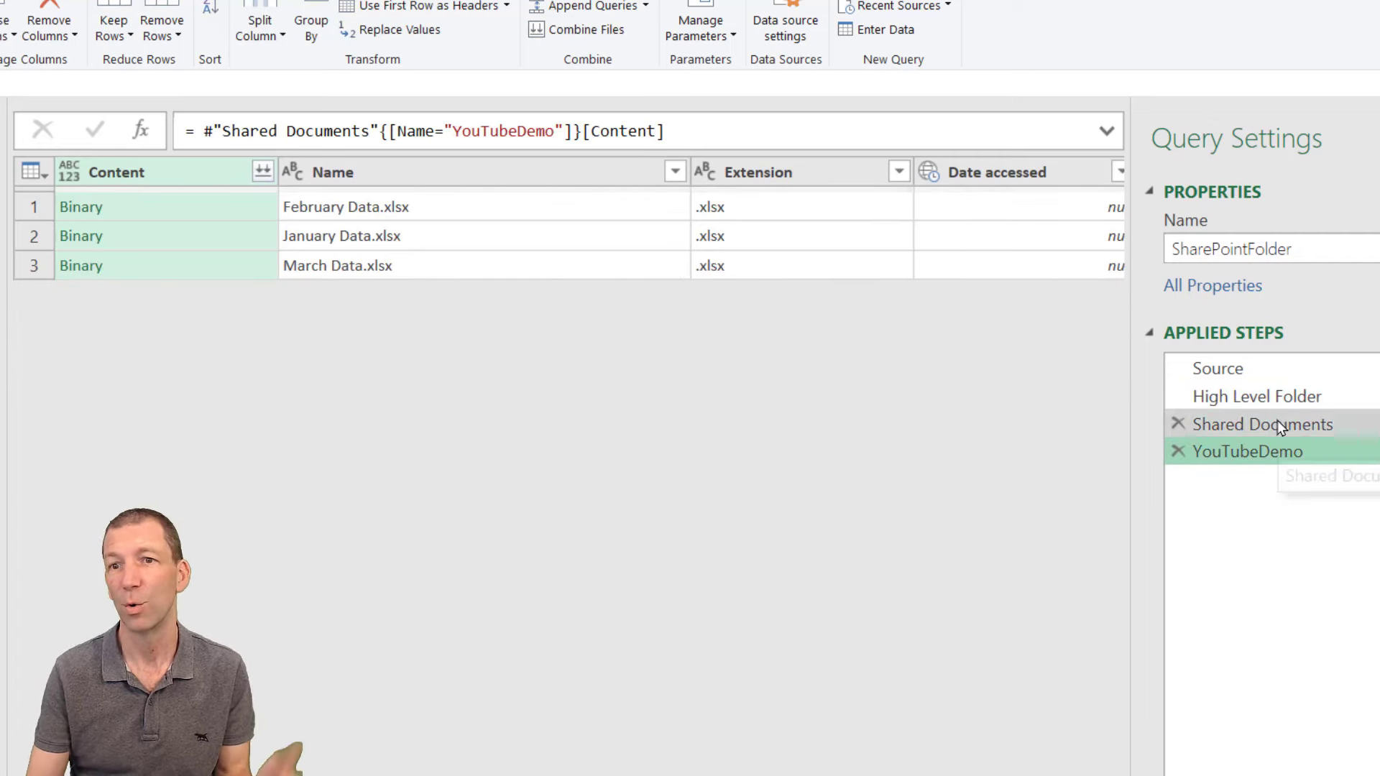
left_click(1279, 398)
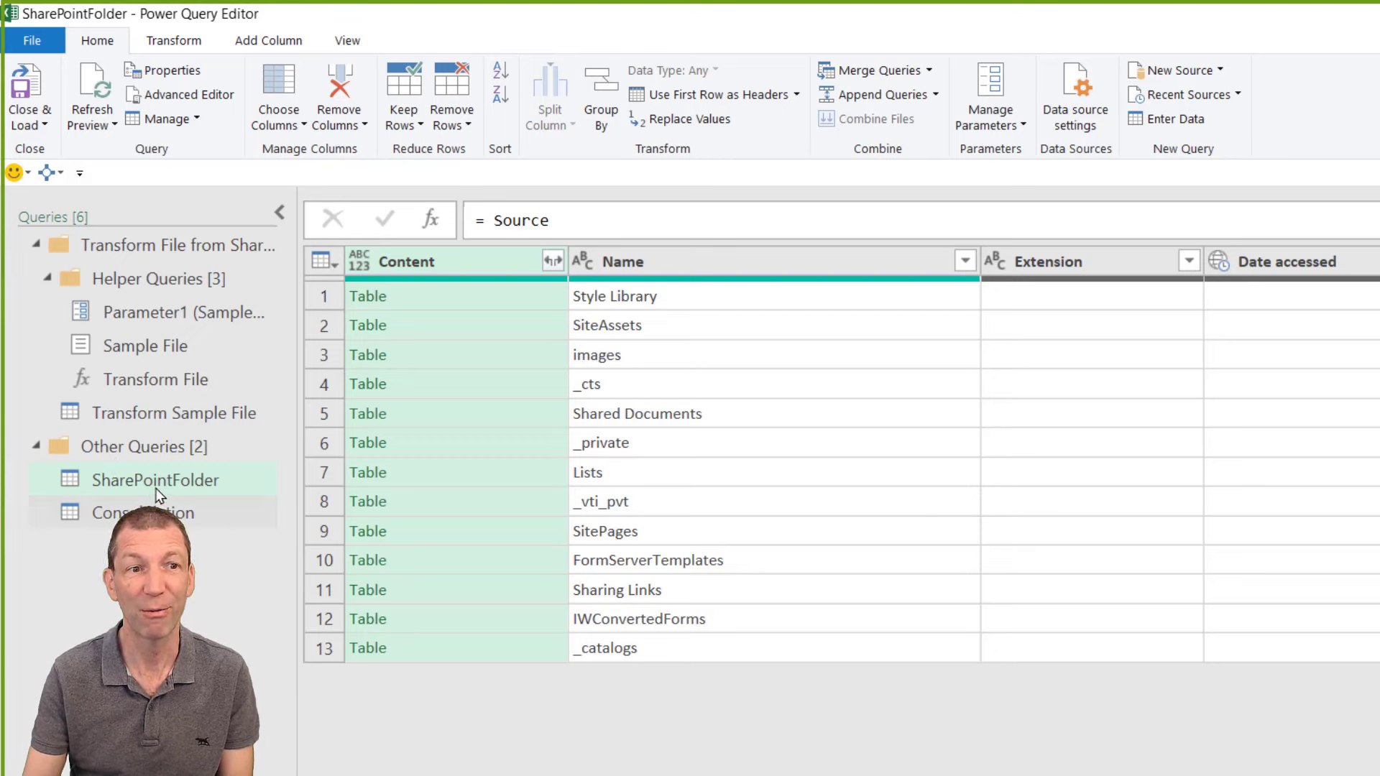
Step: Load the Consolidation query with Close & Load To as a table on a new worksheet
left_click(143, 512)
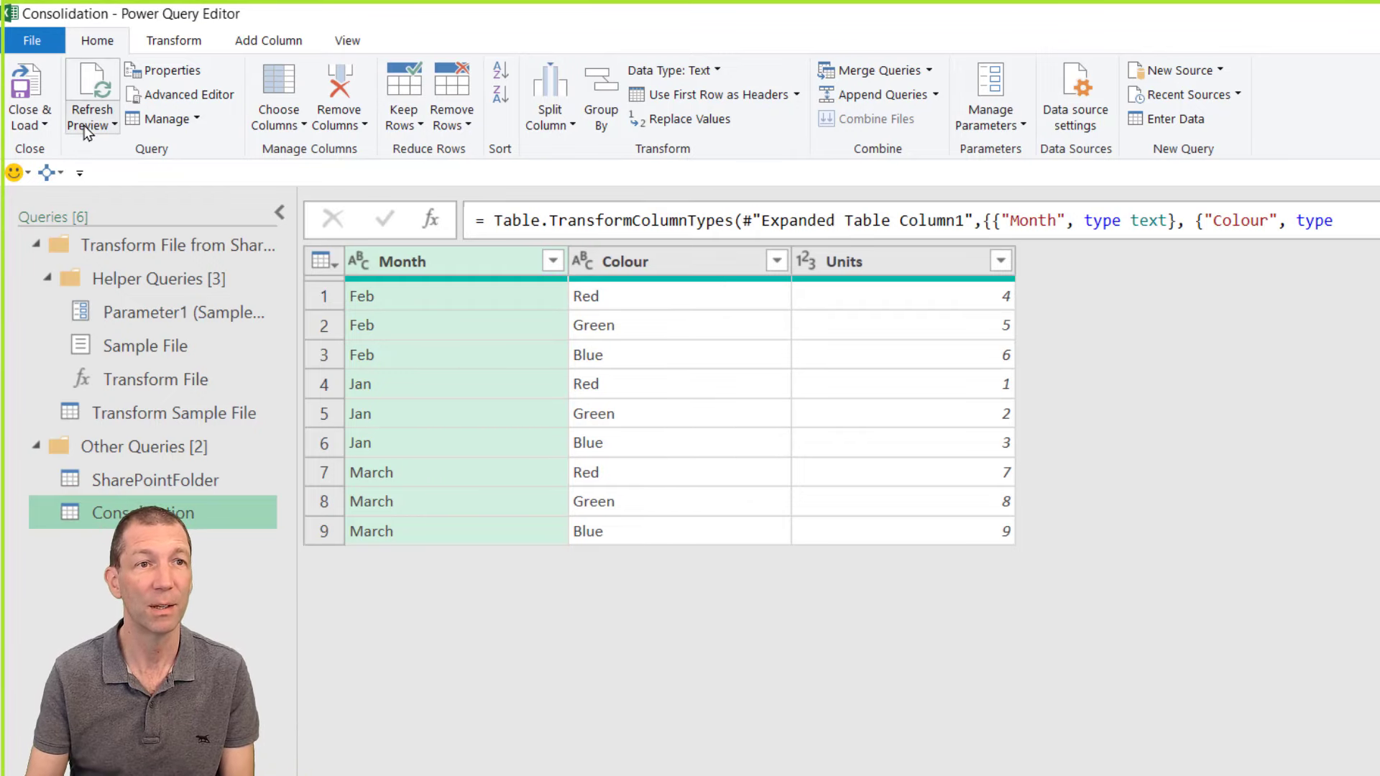
left_click(45, 126)
left_click(72, 174)
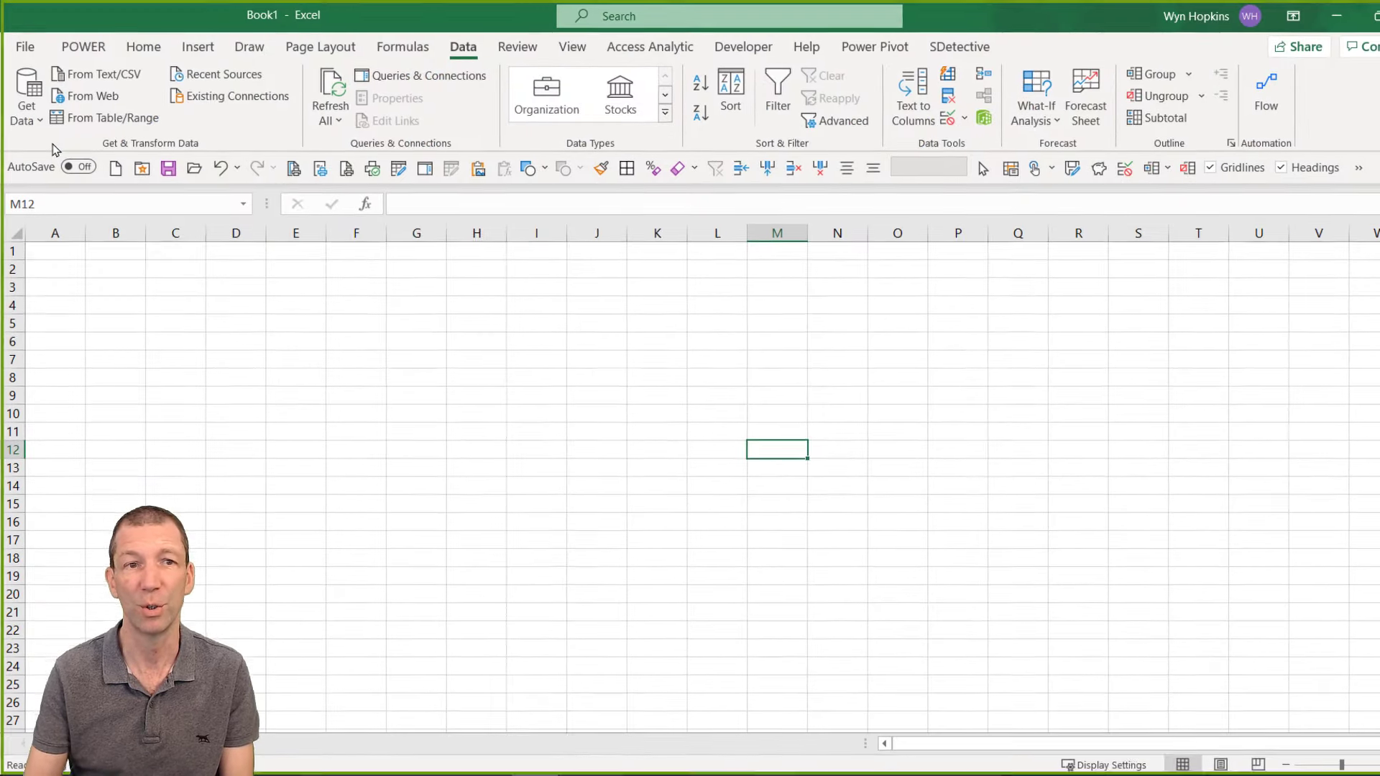
left_click(984, 554)
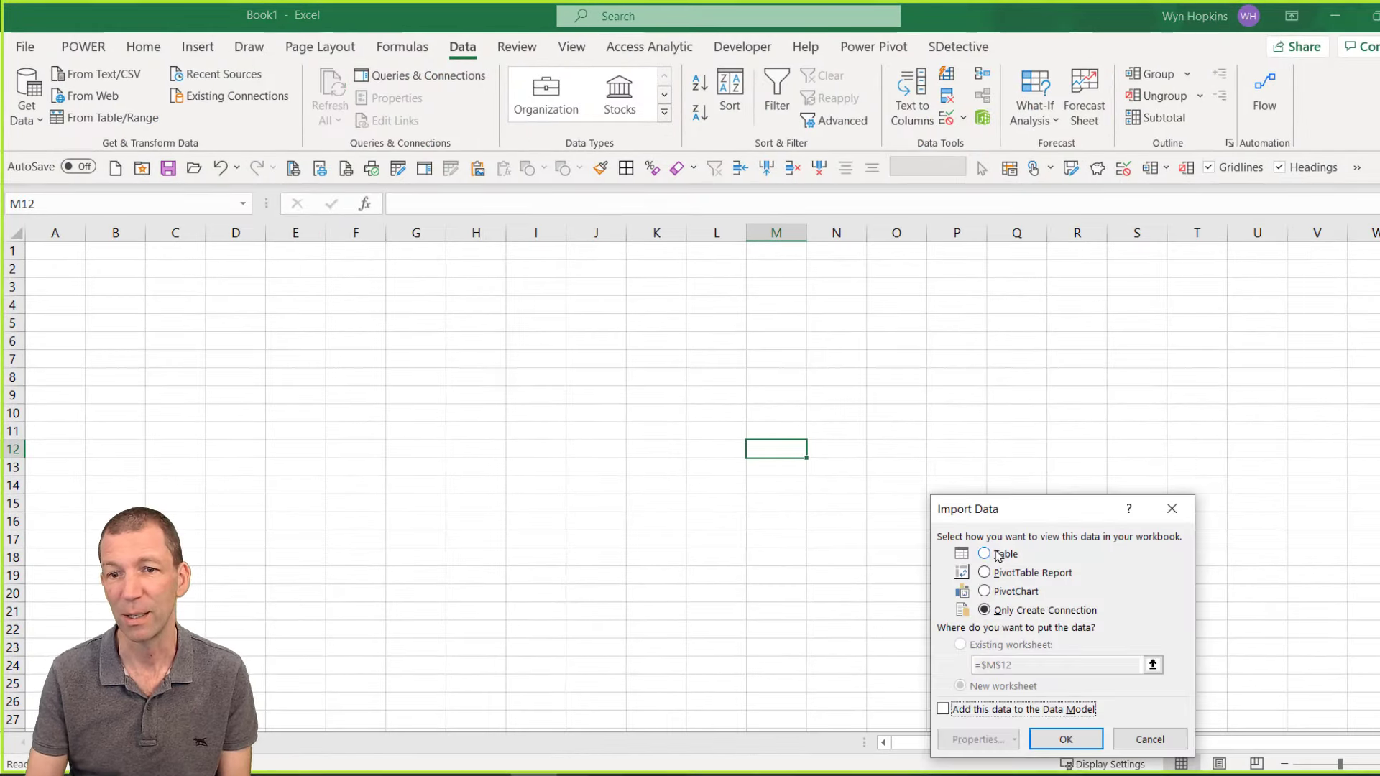
left_click(1065, 739)
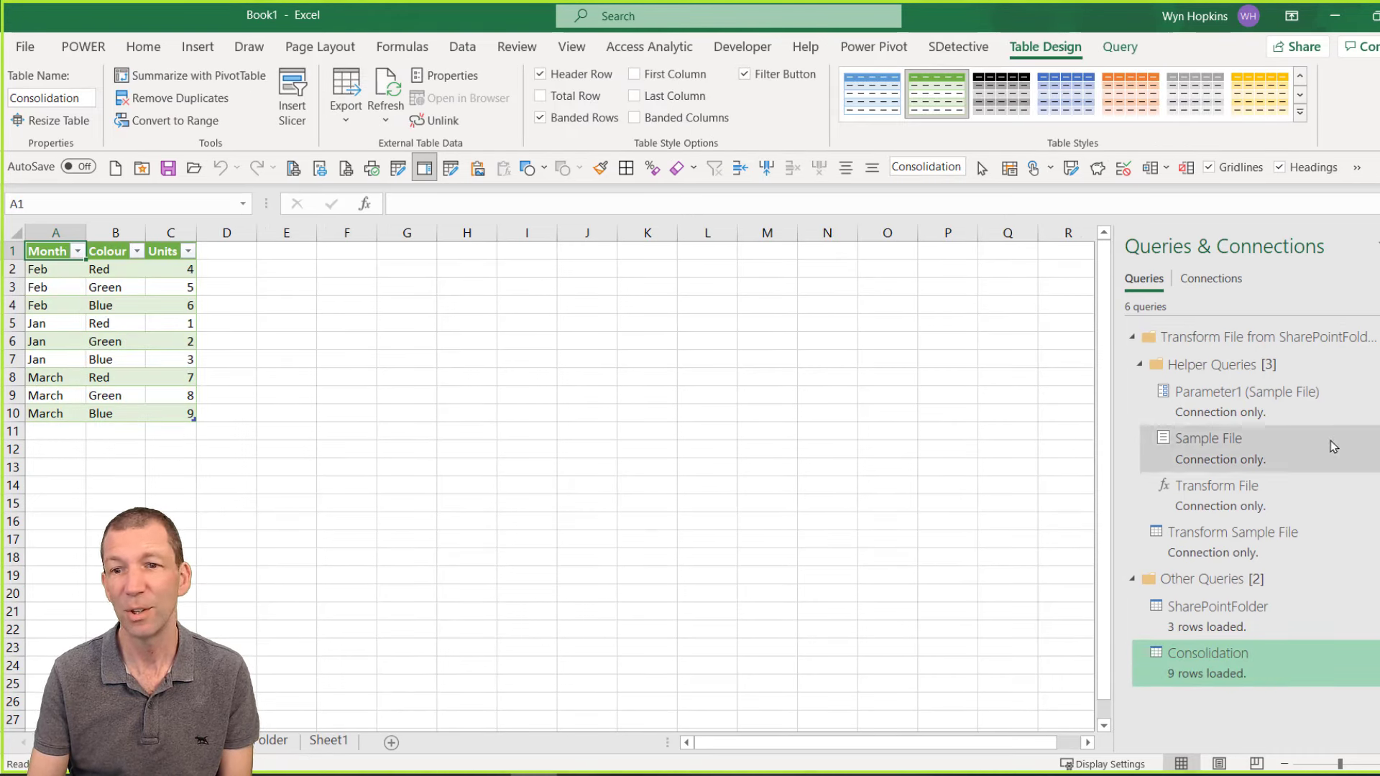
Step: Set SharePointFolder to Only Create Connection and accept deleting its three-row table
left_click(1216, 610)
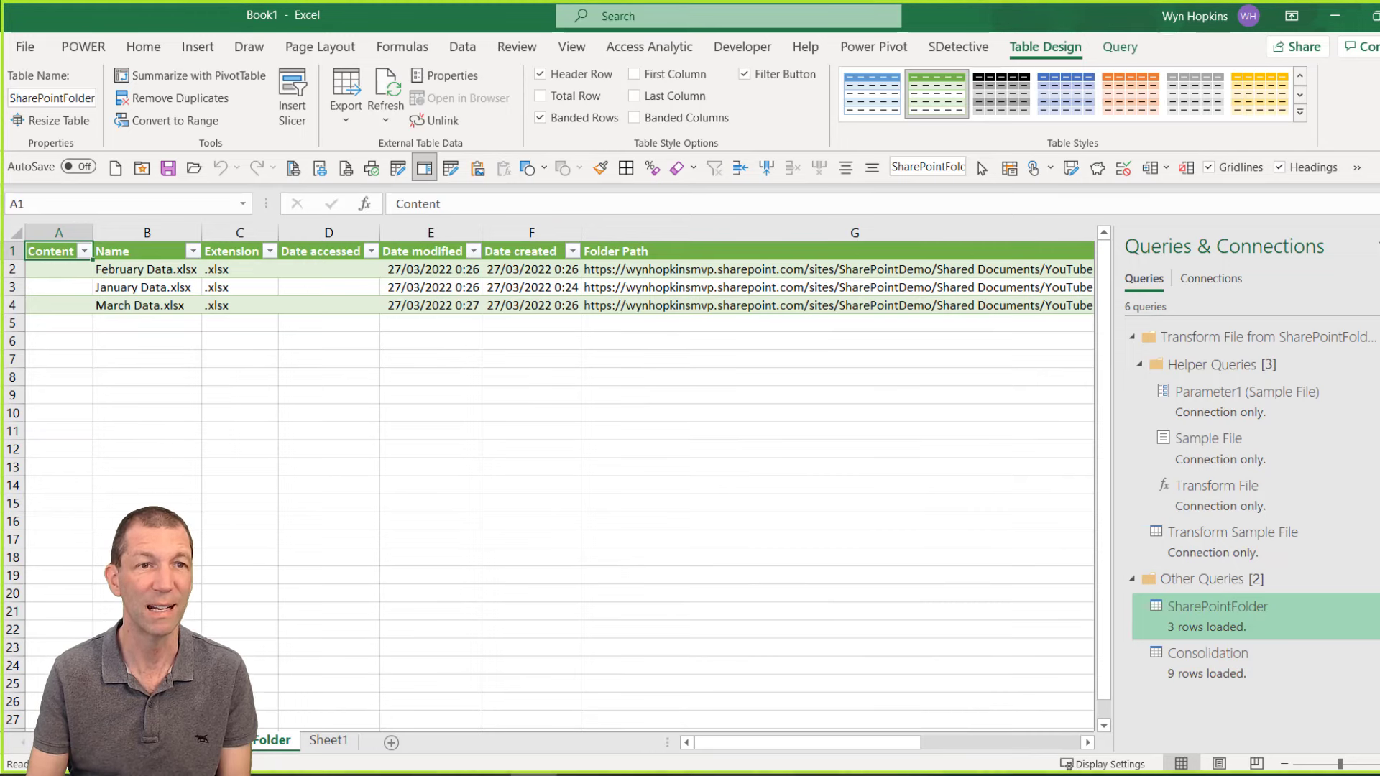
right_click(1242, 615)
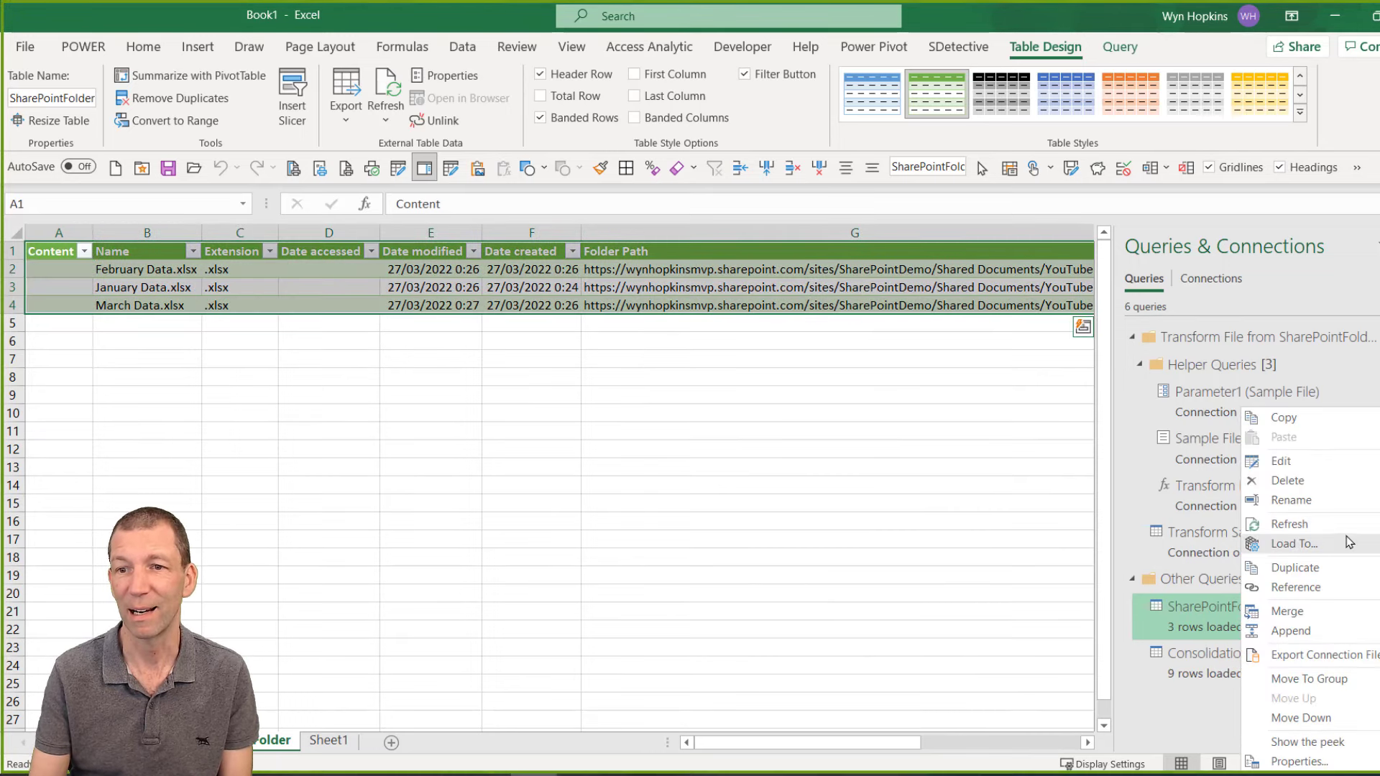
left_click(1265, 543)
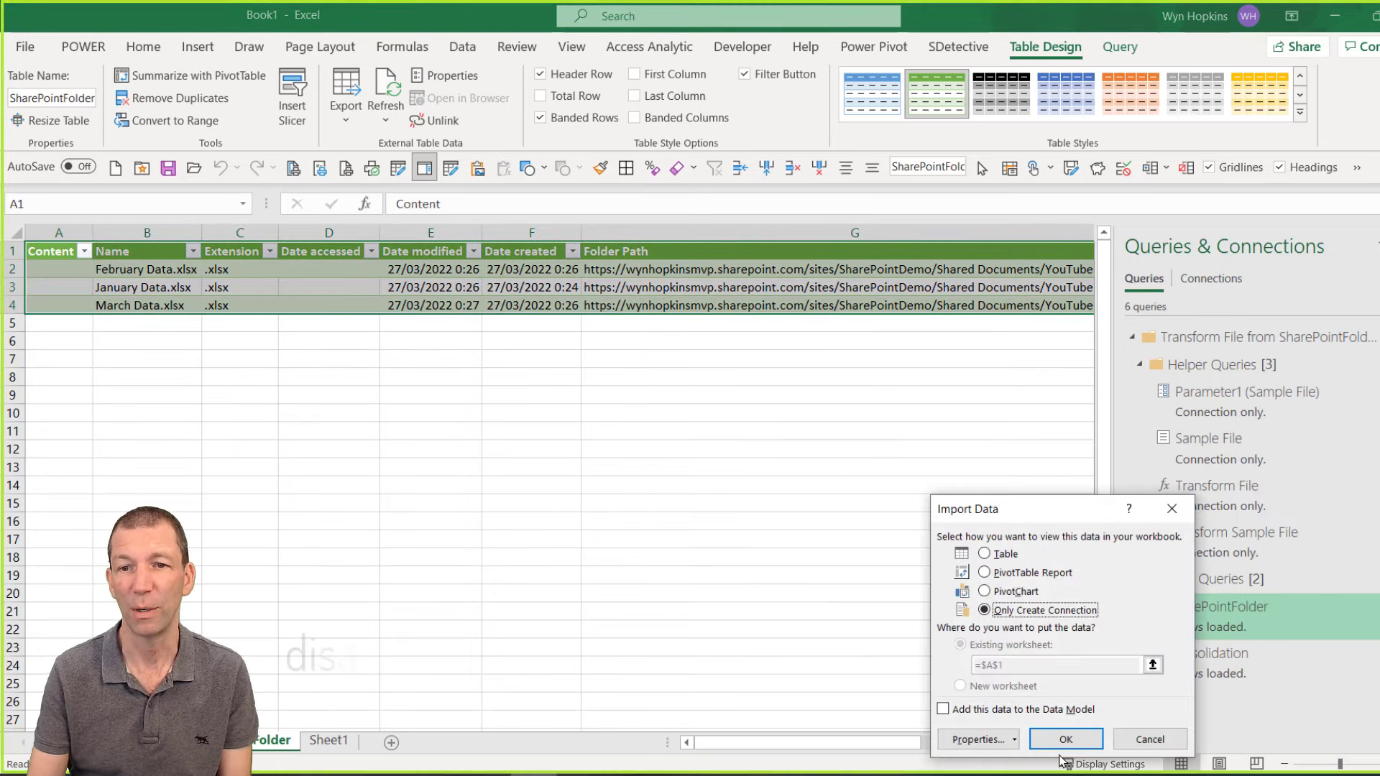
left_click(1065, 740)
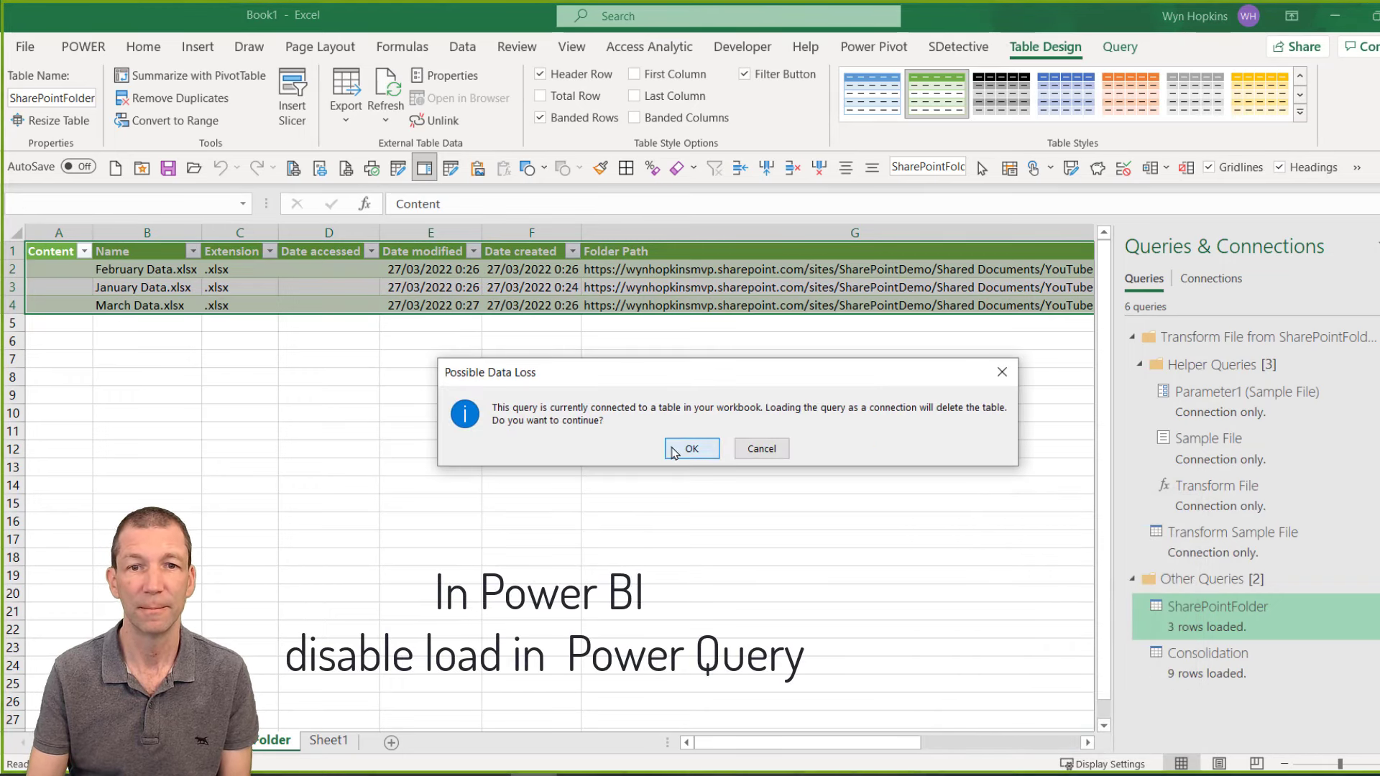
left_click(690, 449)
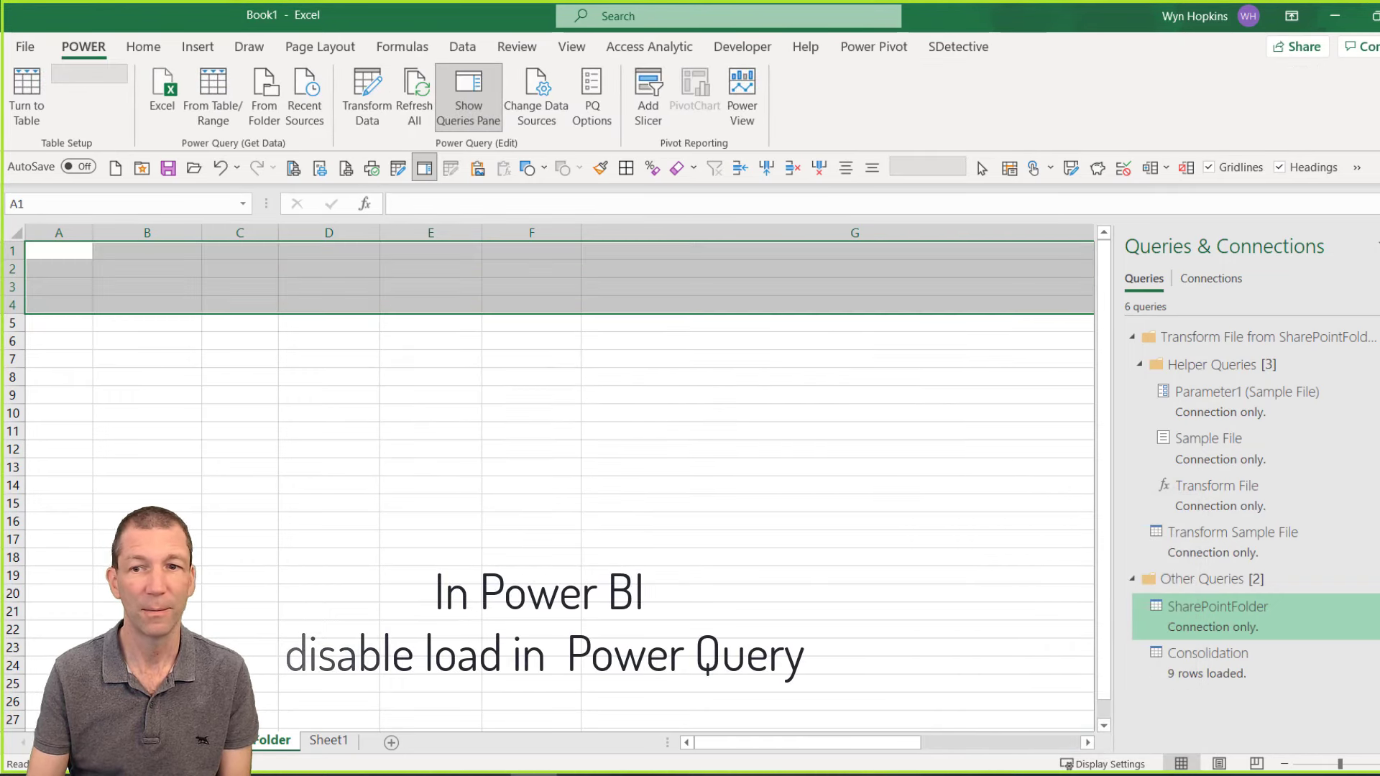